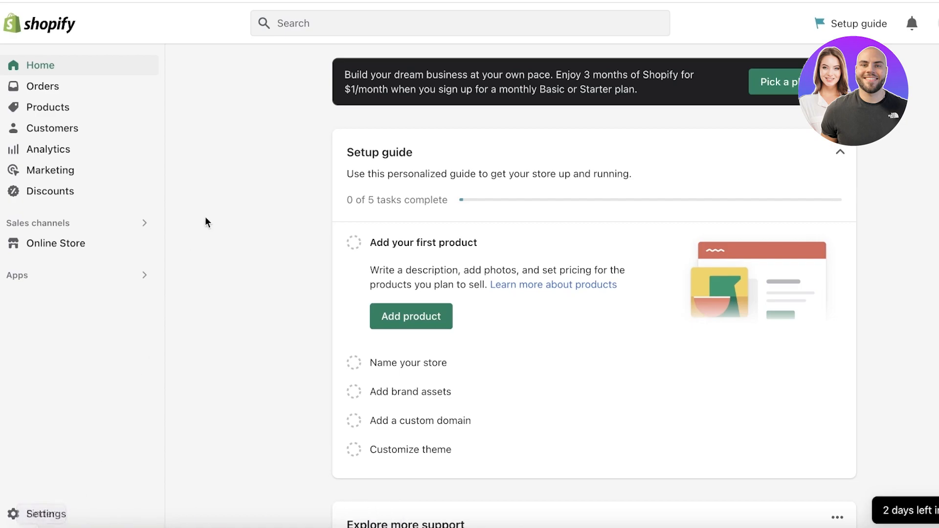
- Open the online store's Themes page and look over the current theme and the rest of the page
left_click(87, 228)
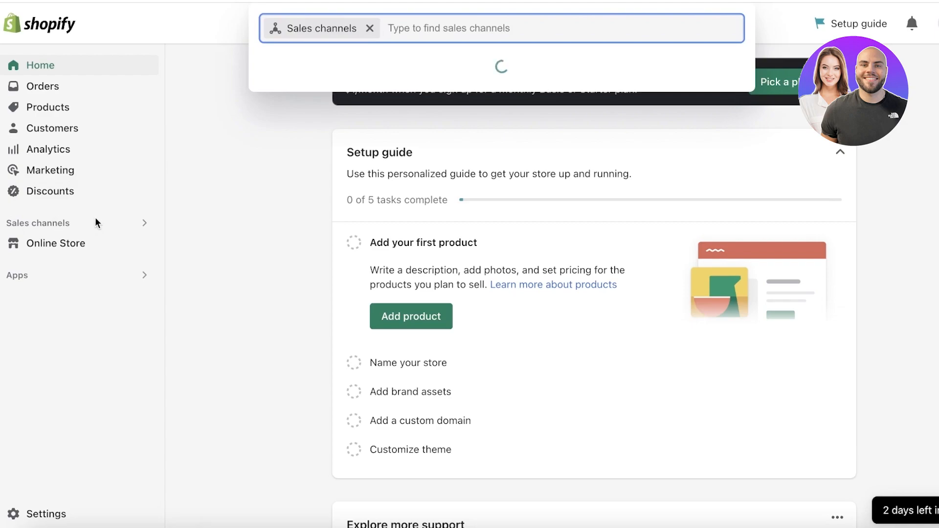
left_click(85, 249)
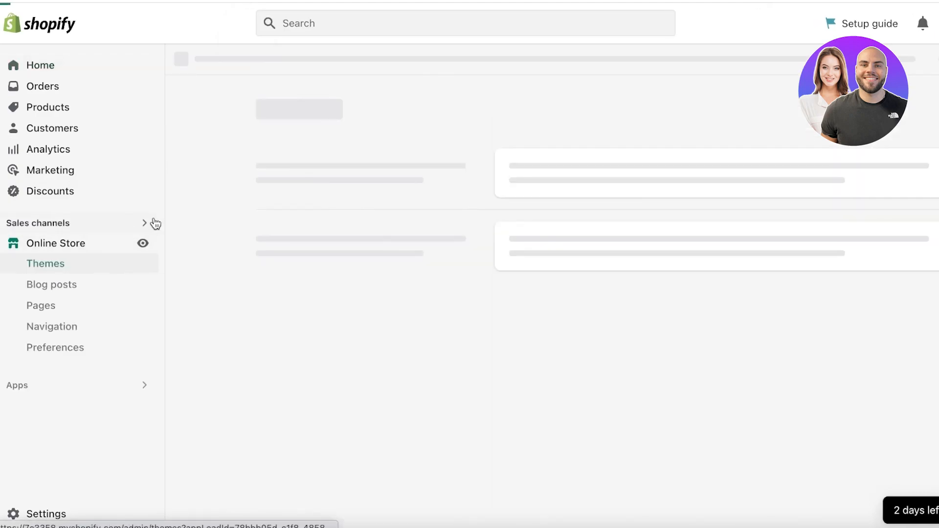
left_click(146, 249)
scroll(520, 129, "down", 15)
scroll(540, 131, "down", 10)
scroll(660, 189, "up", 20)
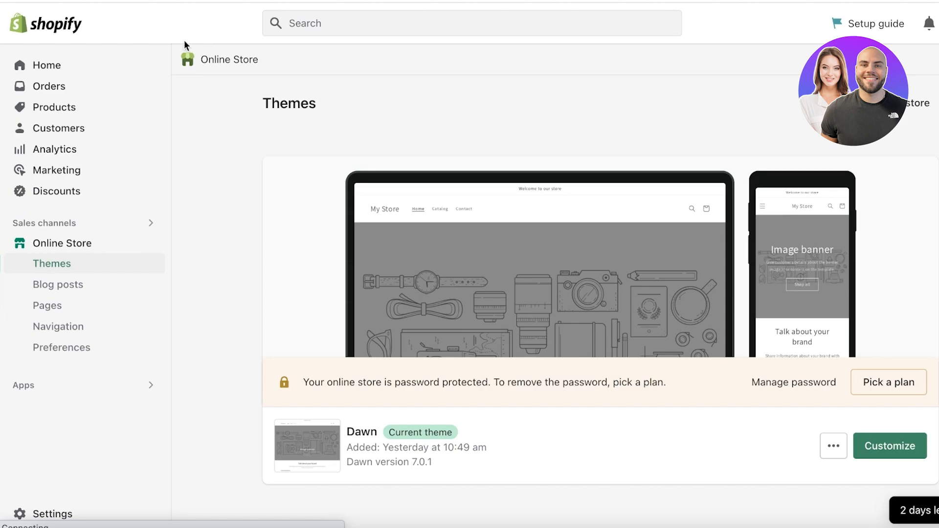
- Go from the recommended apps to the Shopify App Store and open the Judge.me Product Reviews listing
left_click(51, 388)
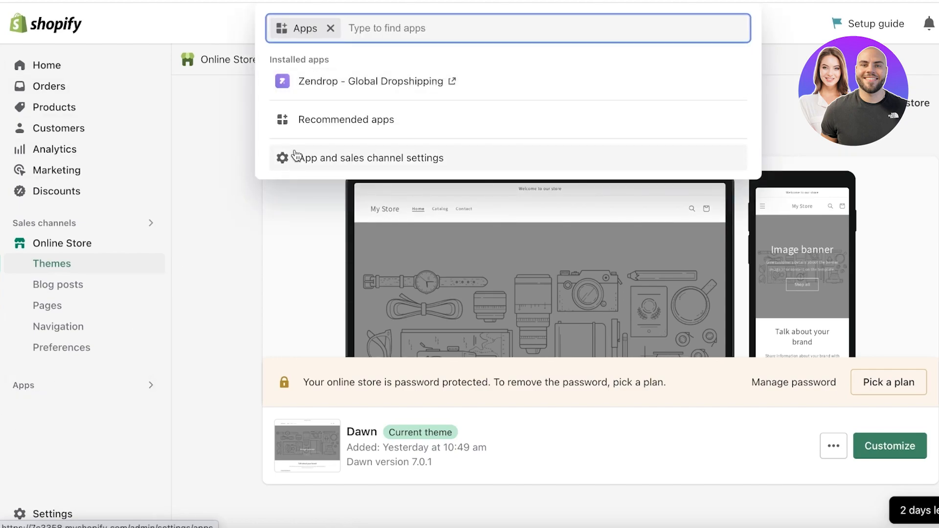
left_click(310, 122)
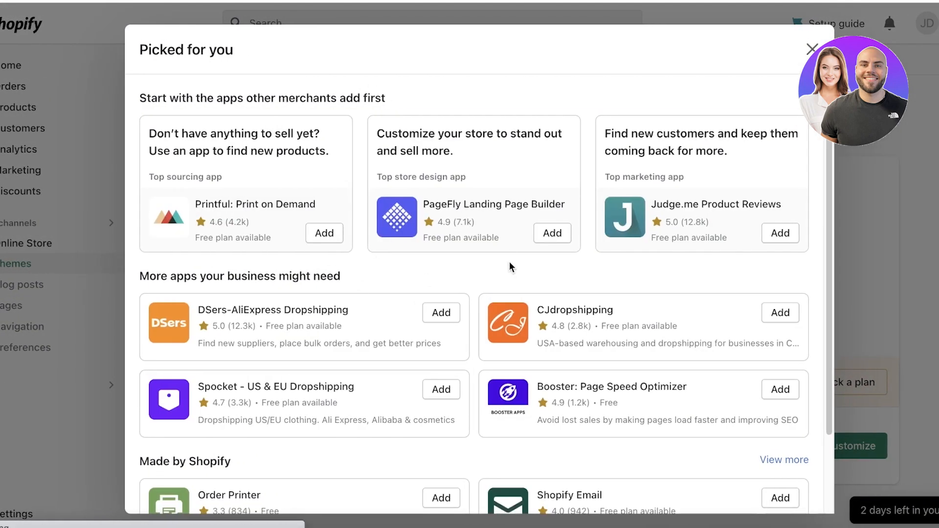
scroll(540, 171, "down", 2)
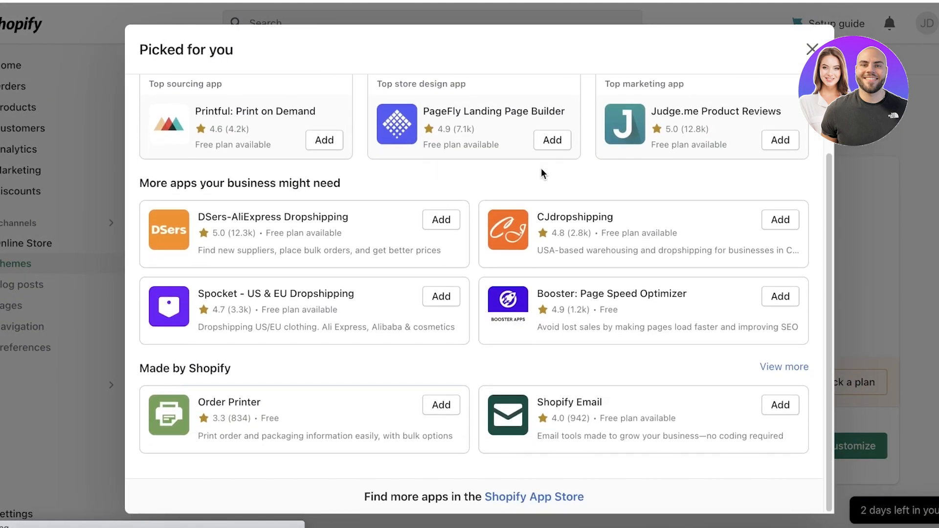
left_click(540, 497)
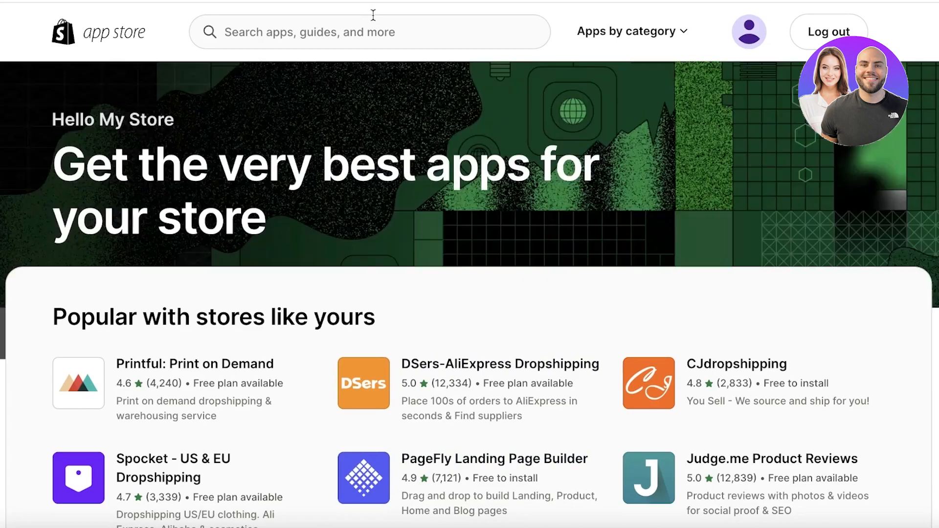
left_click(373, 19)
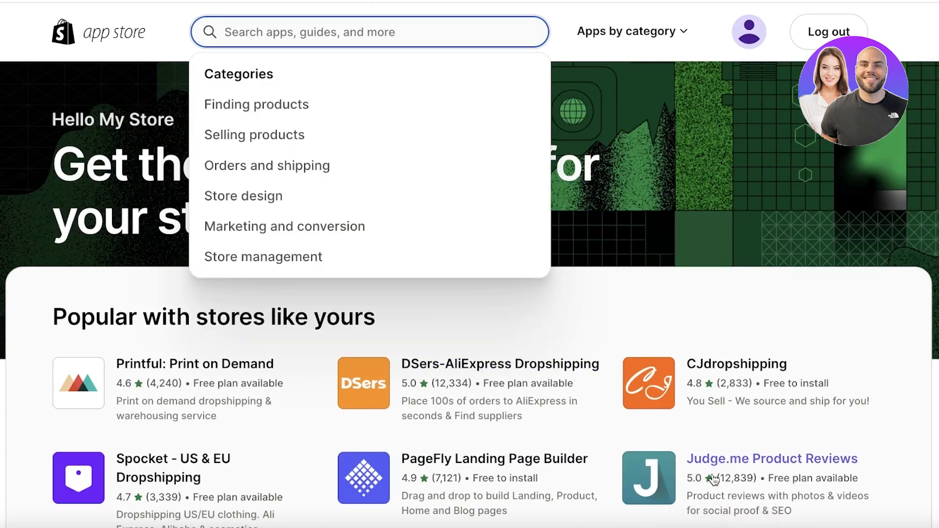
left_click(676, 475)
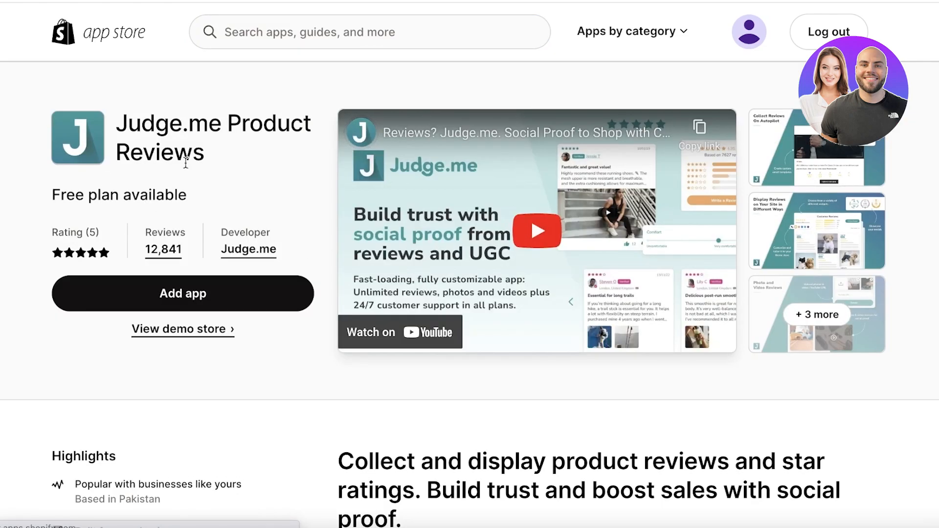
- Examine the feature list and the pricing plans of the Judge.me Product Reviews app
scroll(186, 164, "down", 8)
scroll(186, 164, "down", 2)
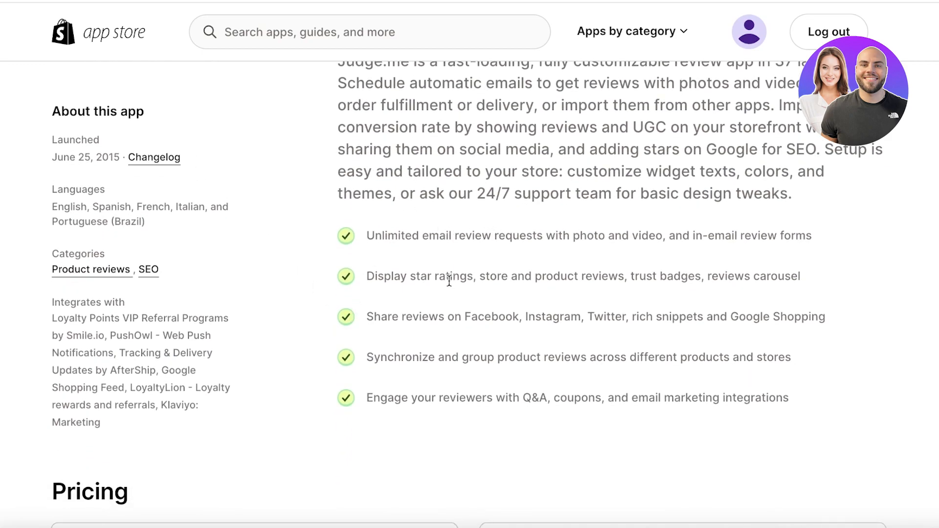
scroll(410, 304, "down", 6)
scroll(411, 303, "up", 3)
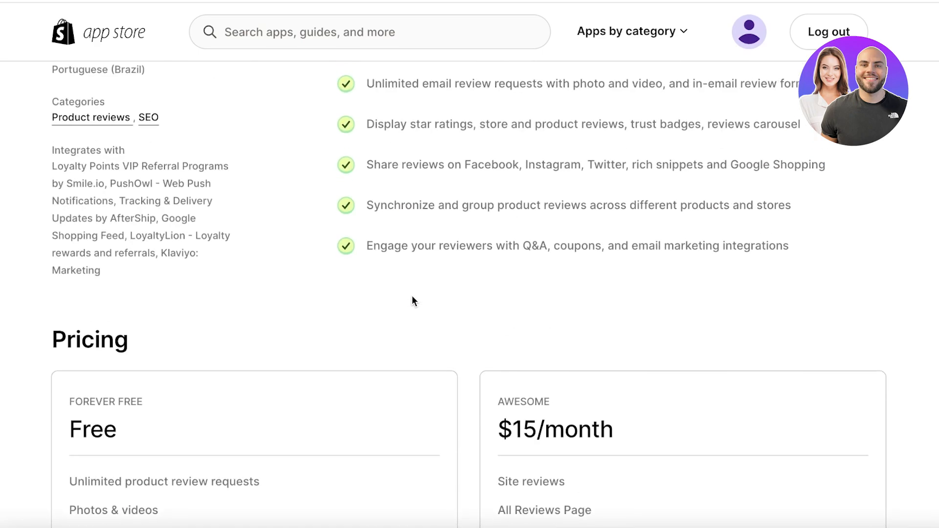
scroll(412, 296, "up", 4)
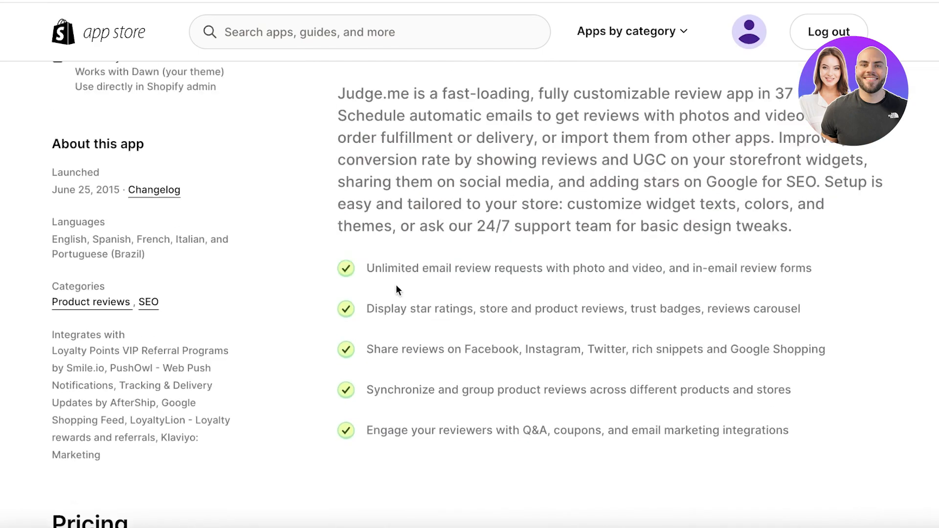
scroll(397, 281, "down", 15)
scroll(243, 301, "up", 7)
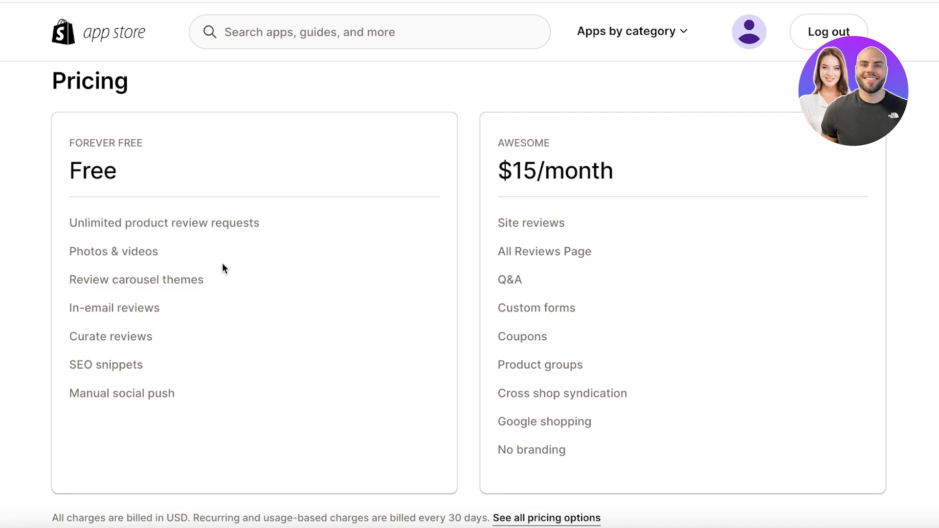
scroll(222, 262, "down", 1)
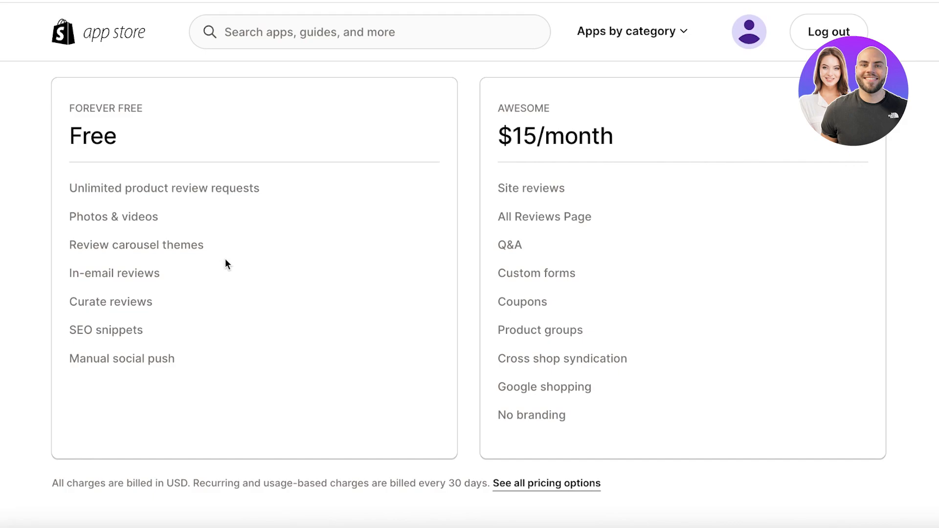
scroll(226, 261, "up", 15)
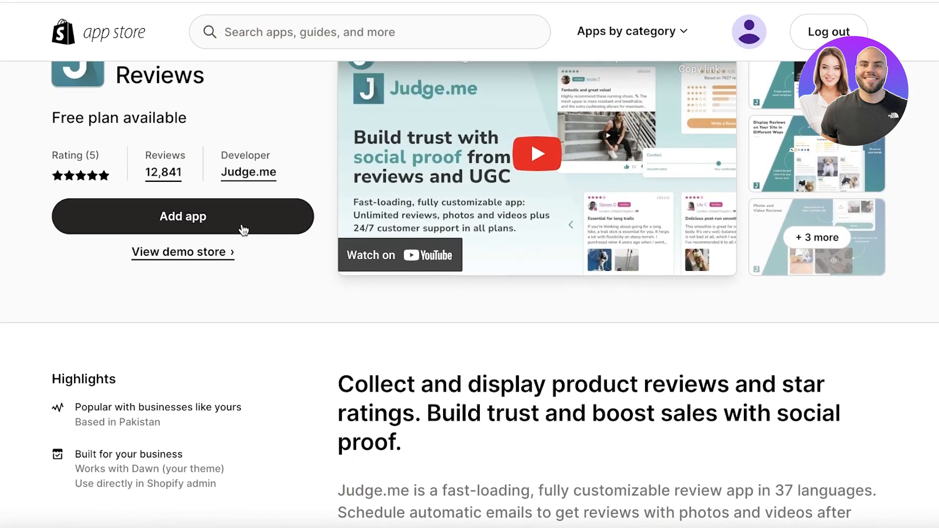
- Install the Judge.me Product Reviews app on the store and choose the current live theme for its widgets
left_click(244, 229)
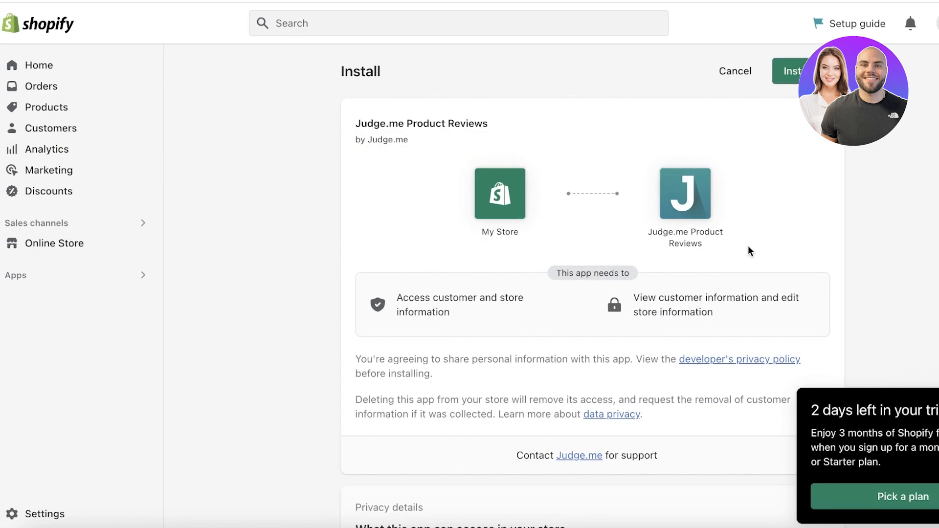
left_click(788, 71)
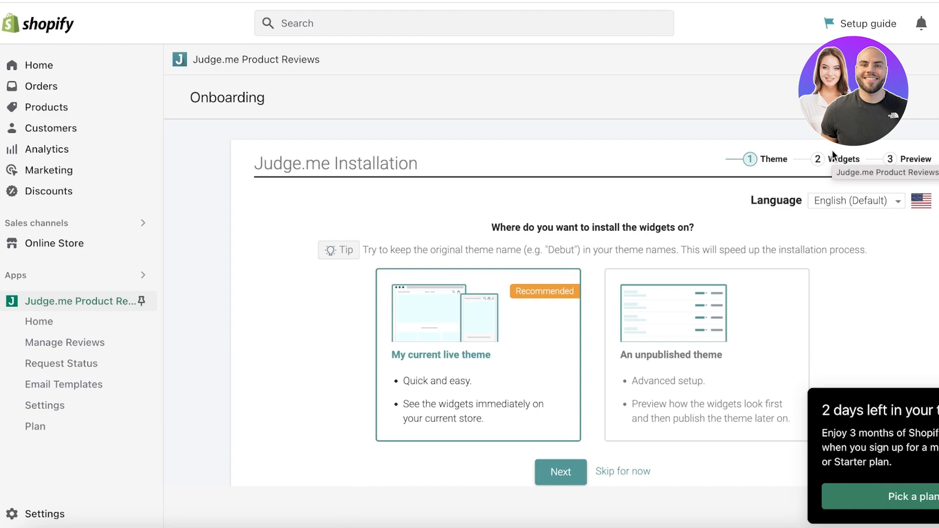
left_click(562, 473)
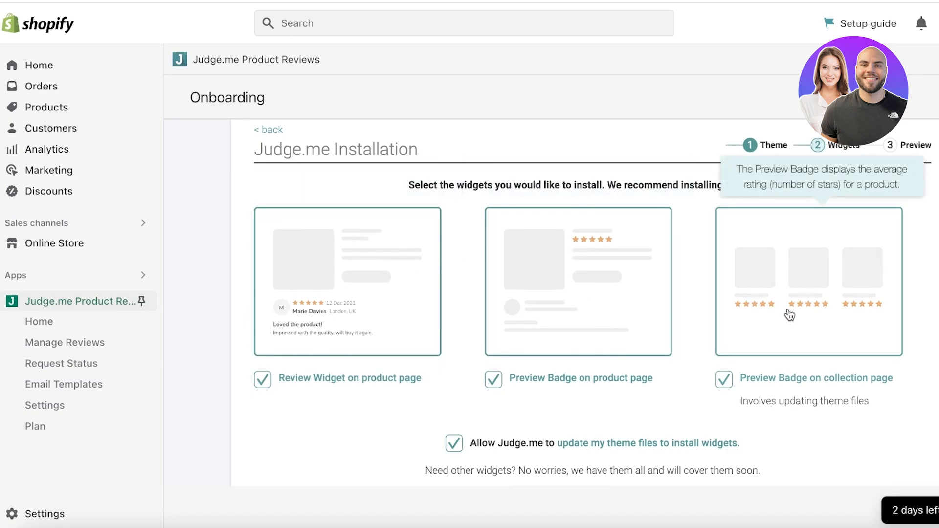
- Exclude the Preview Badge on the product page and install the Review Widget and the collection page Preview Badge
scroll(783, 309, "down", 1)
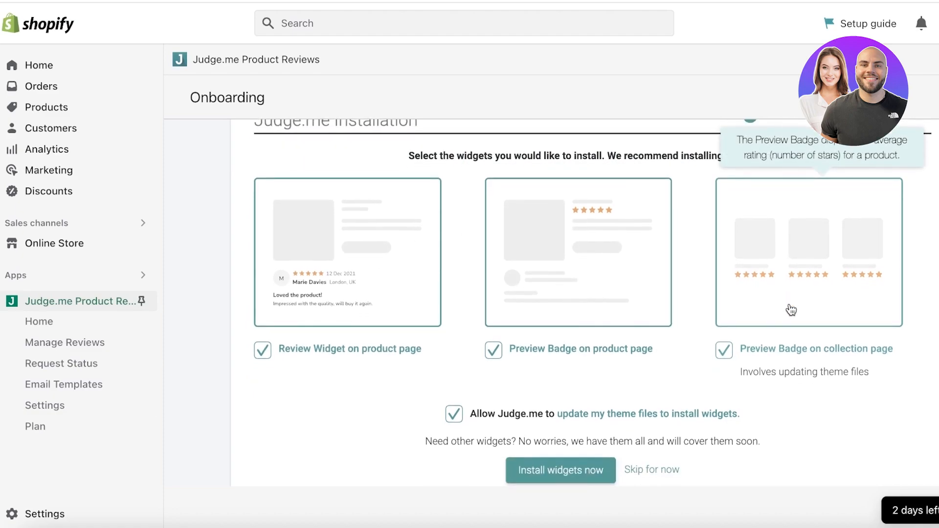
left_click(541, 355)
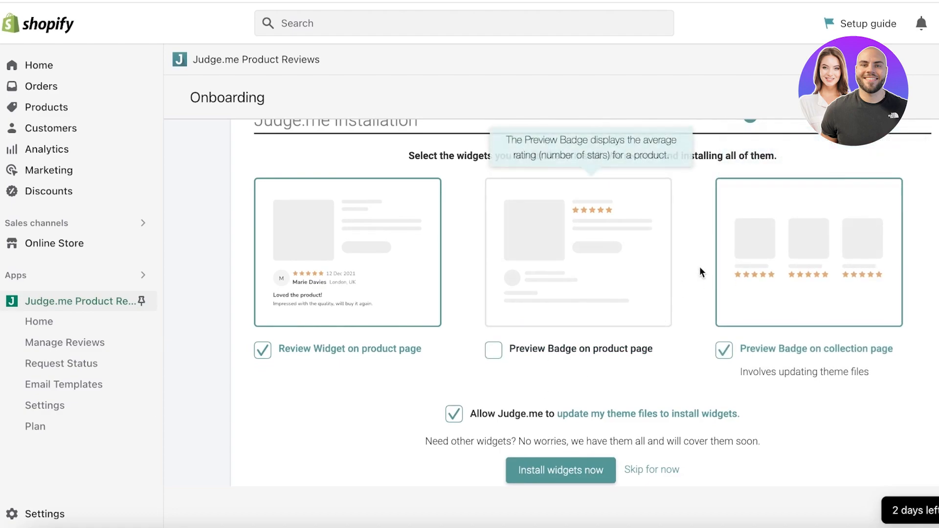
scroll(651, 279, "up", 1)
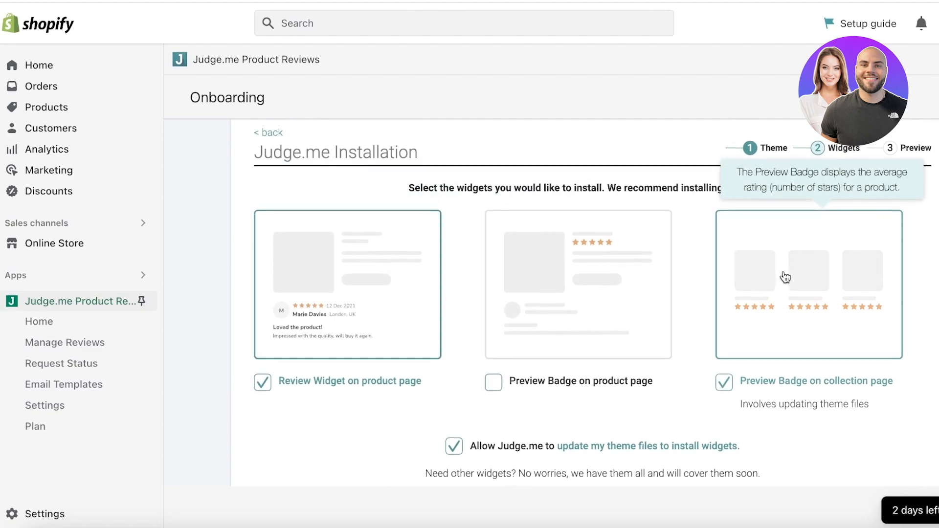
scroll(783, 277, "up", 1)
scroll(712, 230, "down", 1)
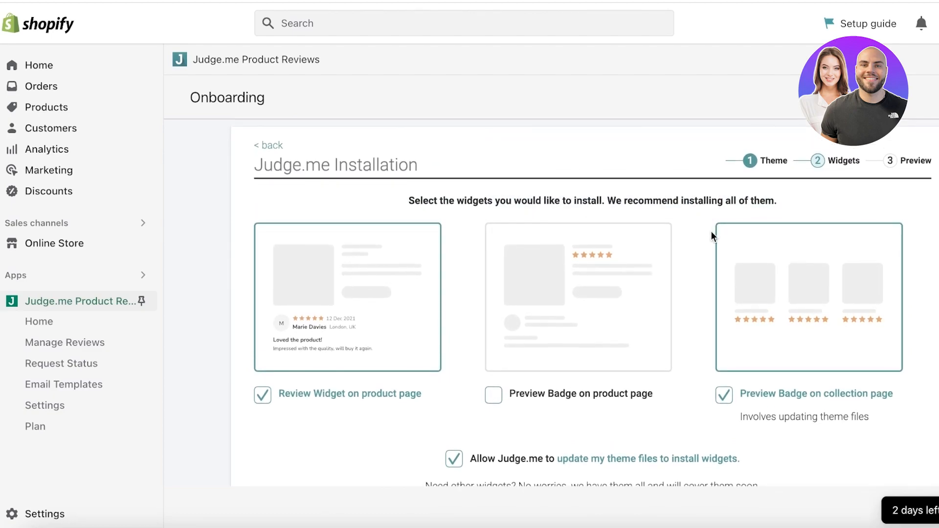
scroll(712, 234, "down", 3)
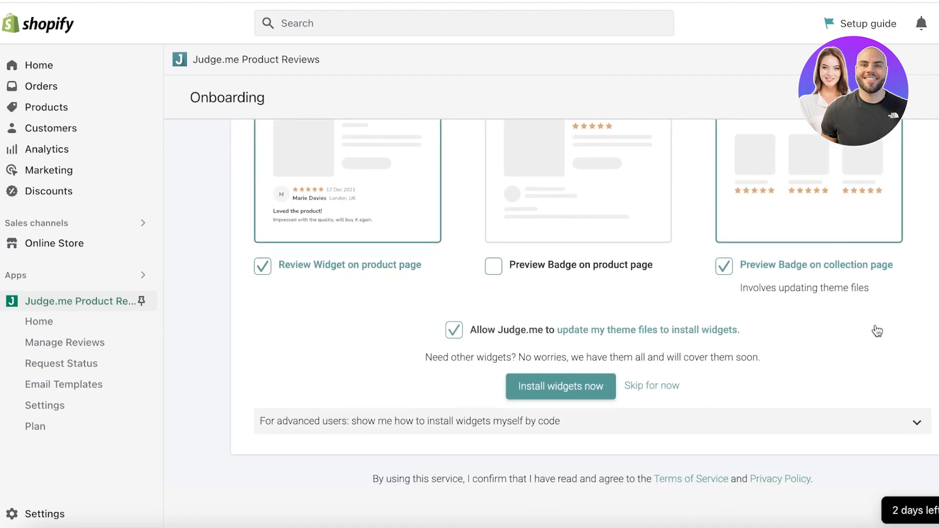
left_click(596, 390)
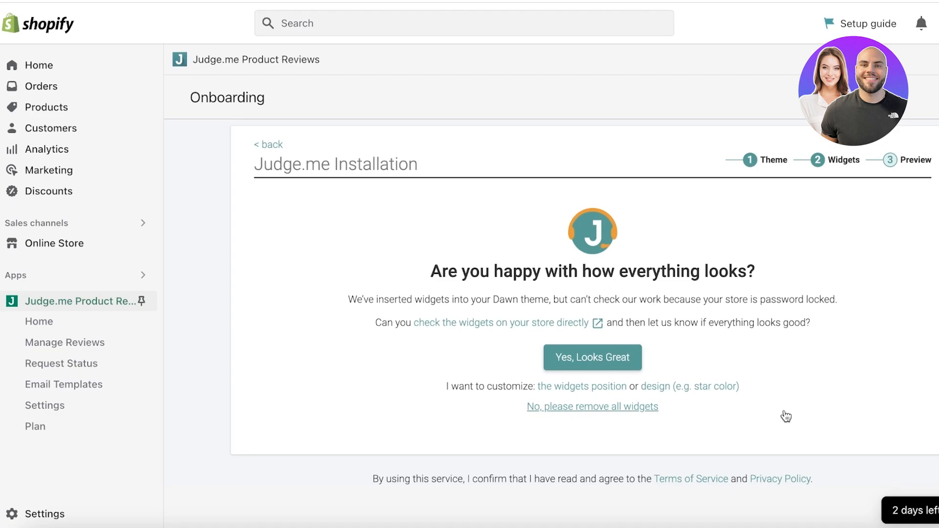
- Open the live store to check the widgets and look through its home page and Catalog page
left_click(584, 324)
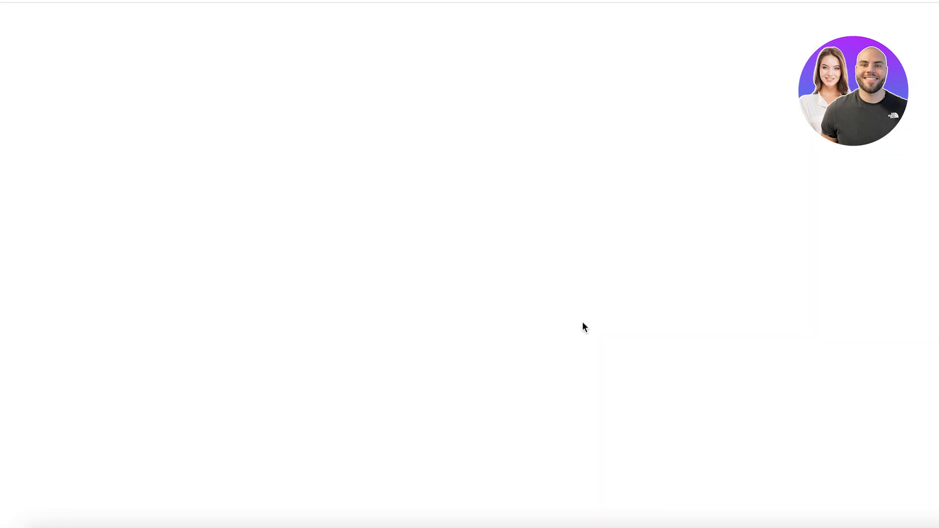
scroll(554, 103, "down", 15)
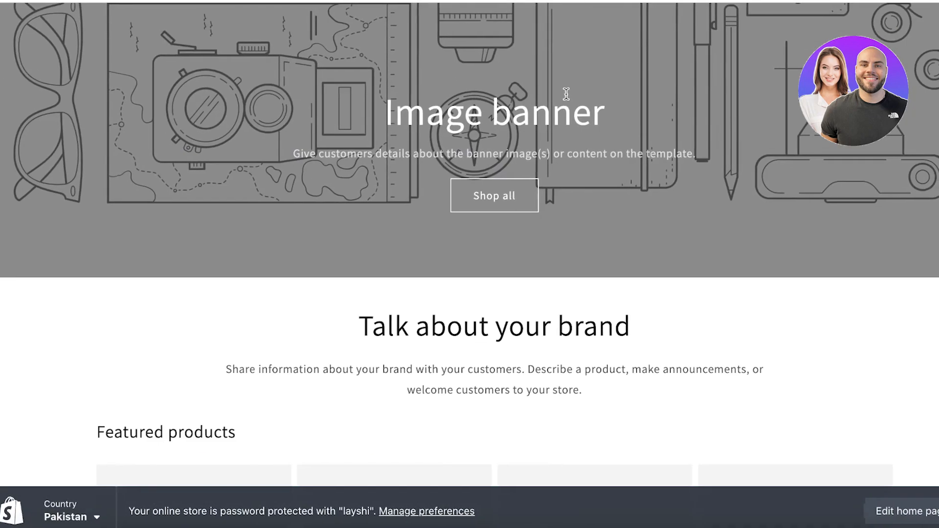
scroll(265, 336, "down", 10)
scroll(273, 328, "up", 8)
scroll(272, 325, "up", 15)
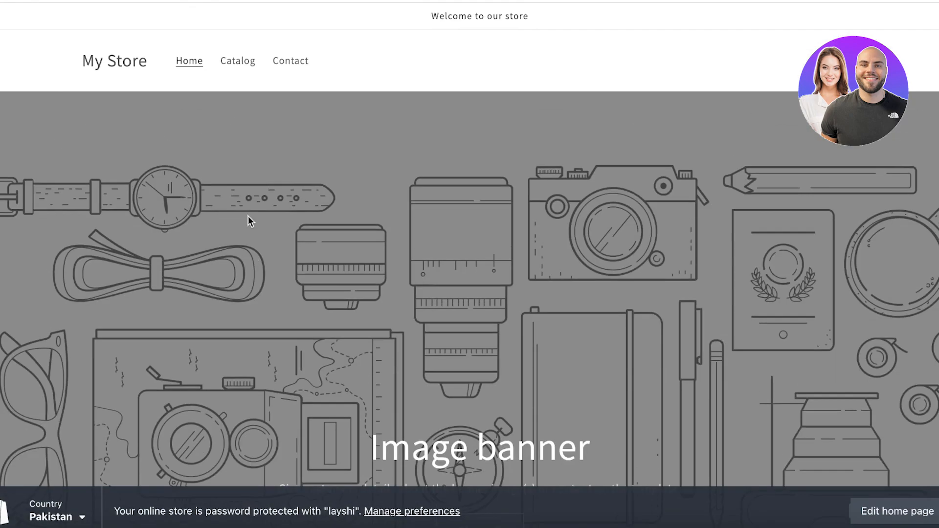
left_click(246, 62)
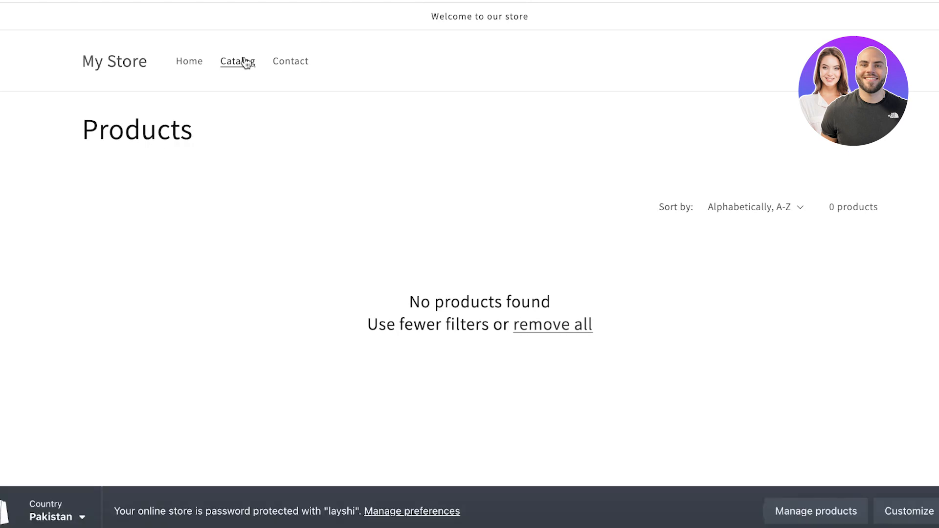
scroll(372, 227, "down", 5)
scroll(373, 228, "up", 5)
- Create and save a test product titled "l" with the description "lkjhgfd", a photo and a price of 77
left_click(859, 509)
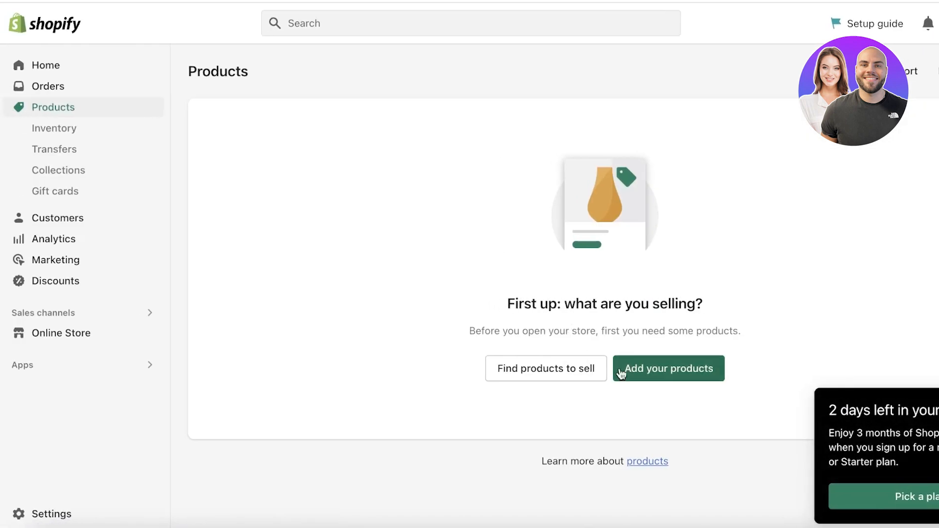
left_click(635, 376)
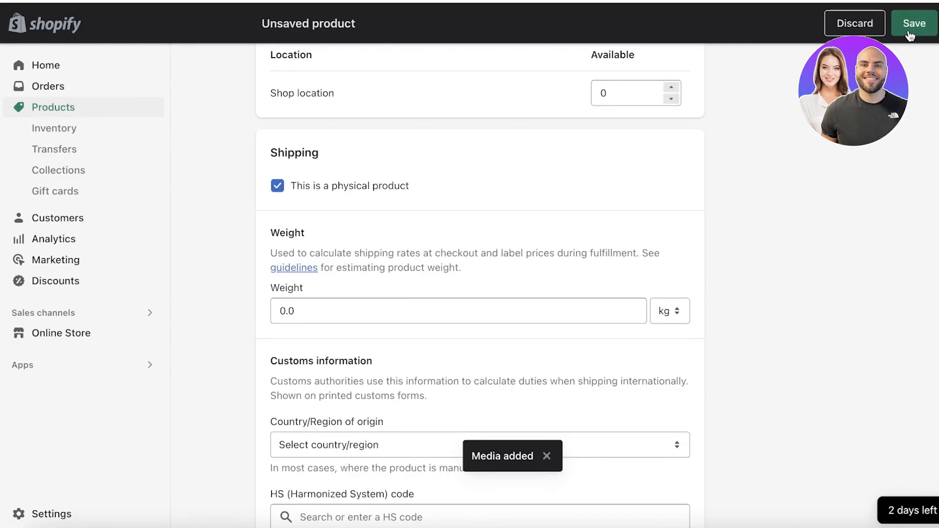
left_click(909, 28)
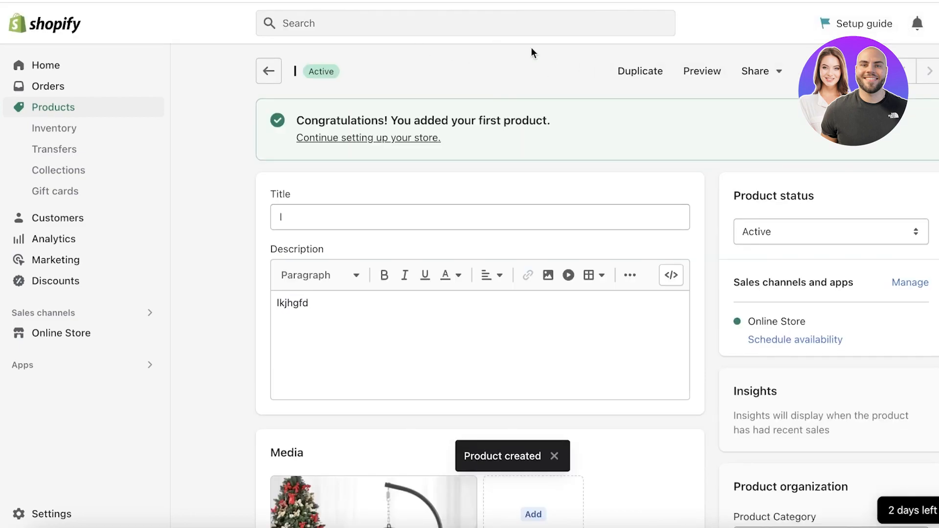
- Open the new product from the storefront's catalog and examine the Customer Reviews section on its page
left_click(642, 1)
left_click(29, 0)
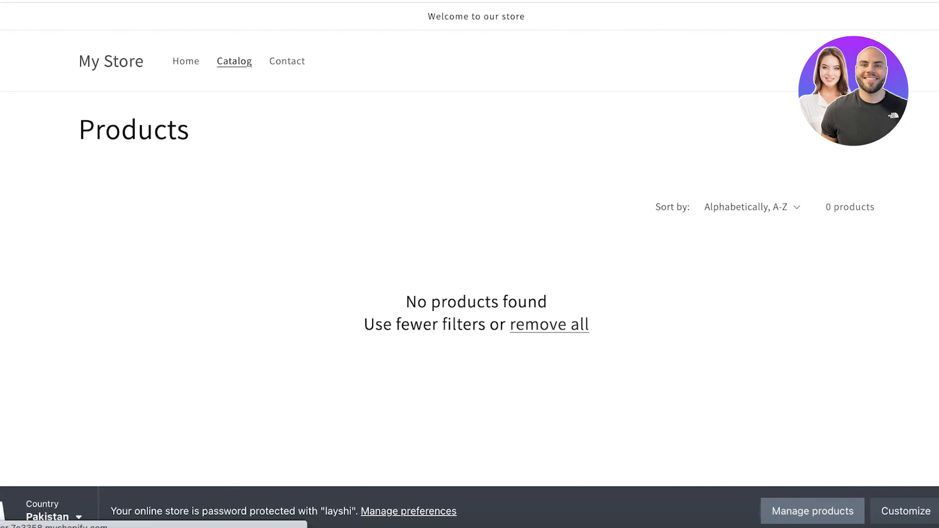
scroll(187, 70, "down", 5)
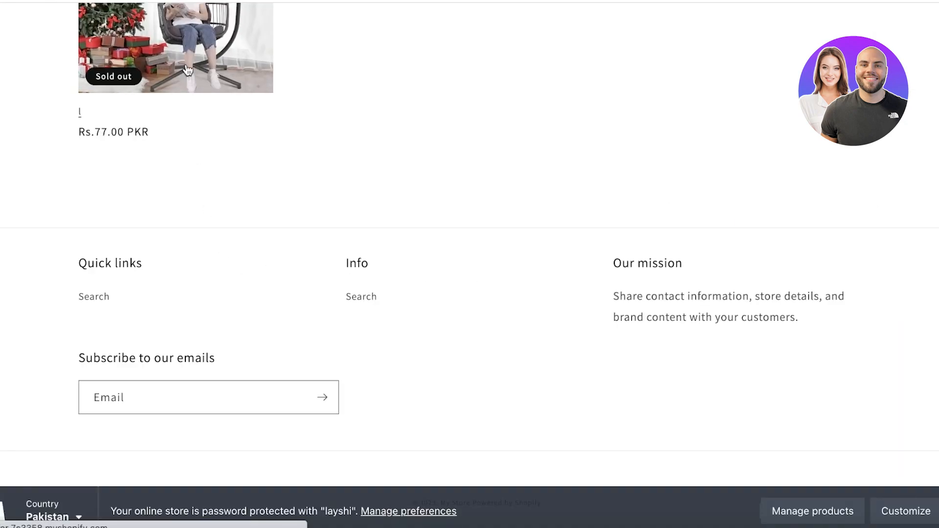
left_click(188, 70)
scroll(371, 170, "down", 10)
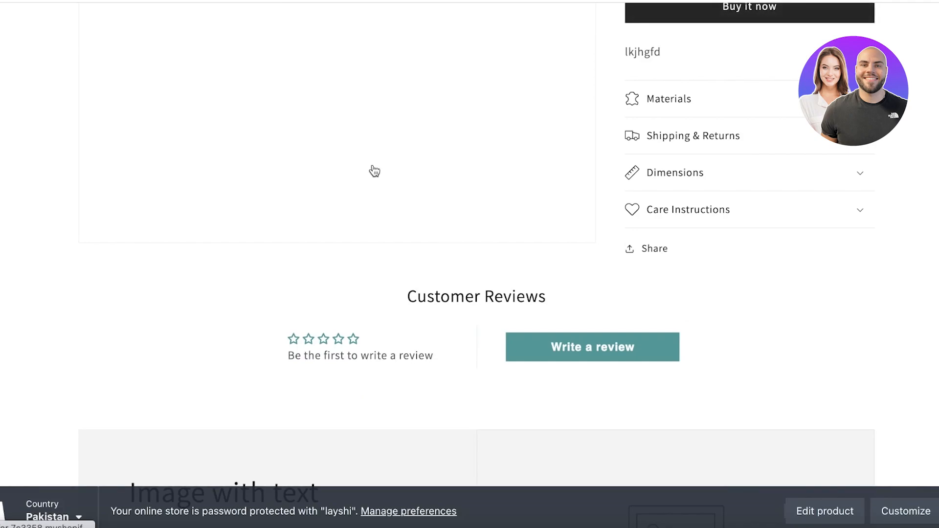
scroll(375, 170, "up", 8)
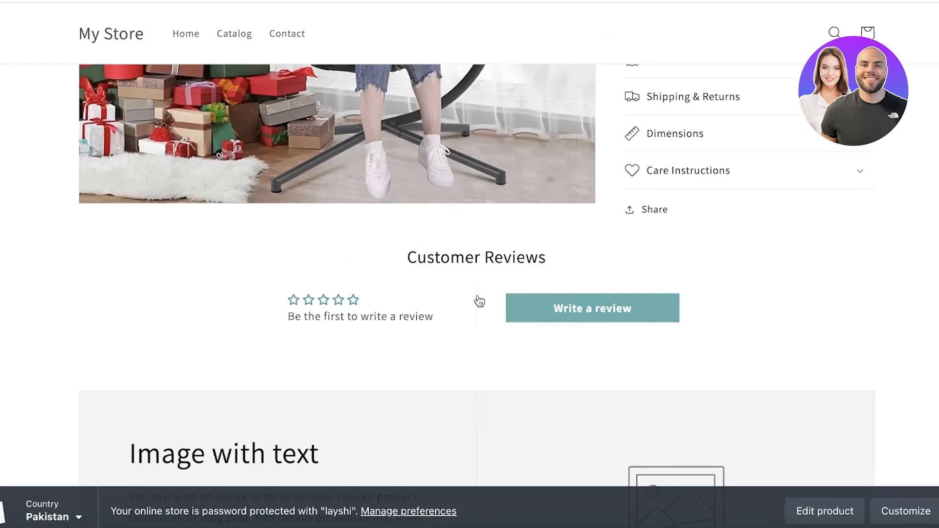
- Open the review form in the product page's Customer Reviews section, try a three-star rating and look over its fields
scroll(607, 313, "up", 7)
scroll(612, 315, "down", 2)
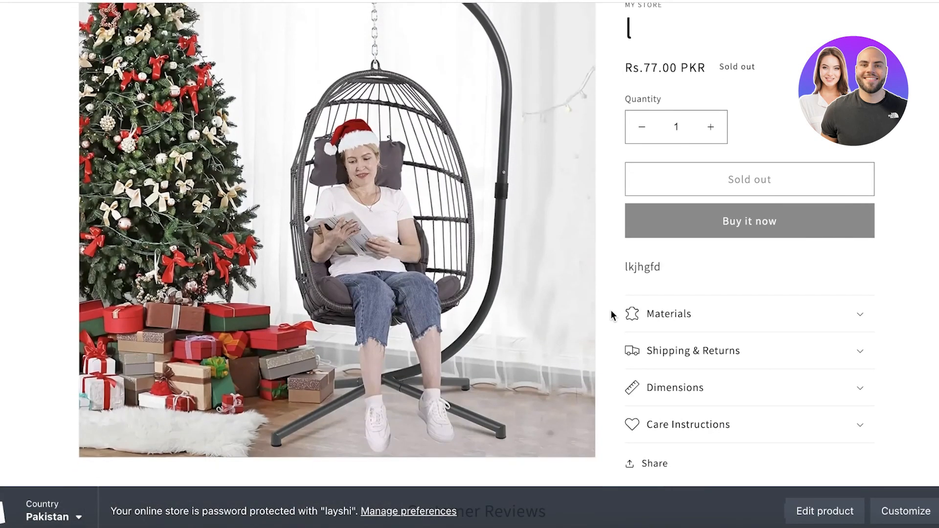
scroll(618, 303, "down", 15)
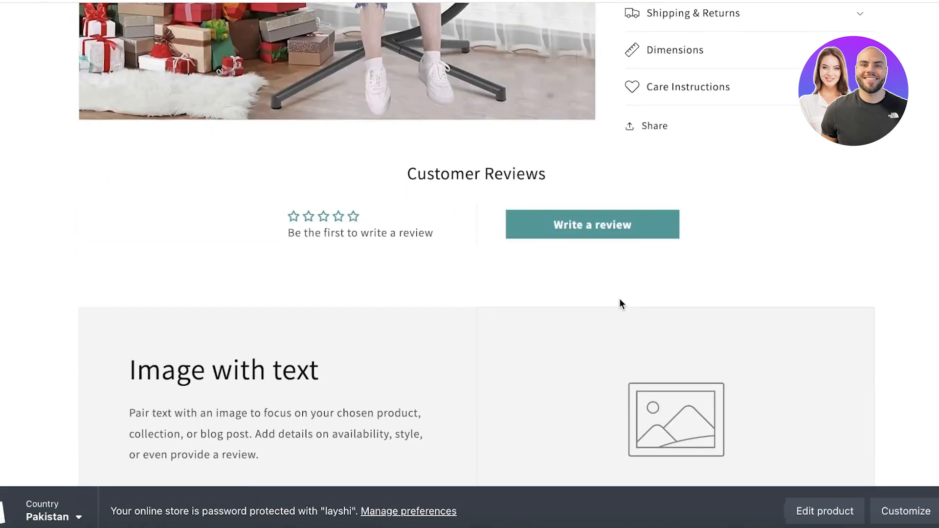
scroll(619, 296, "up", 8)
scroll(621, 296, "up", 8)
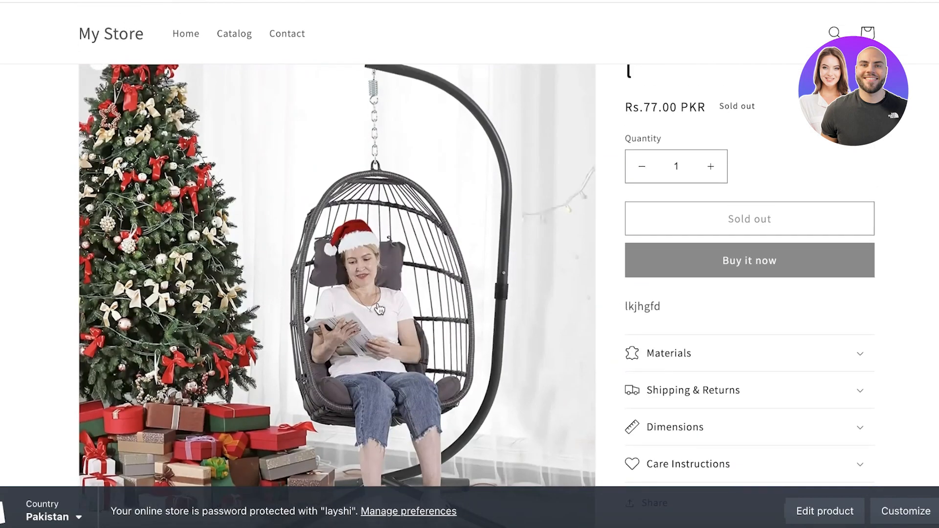
scroll(379, 310, "down", 6)
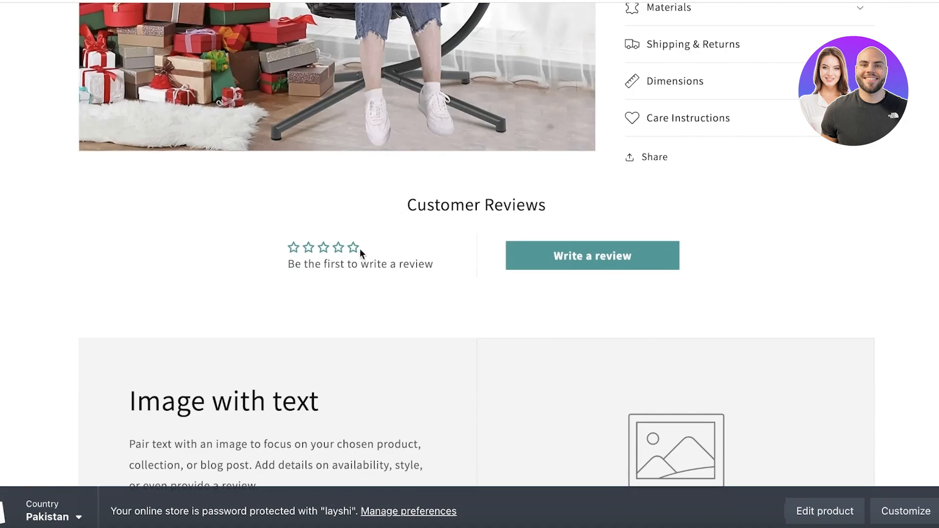
left_click(566, 257)
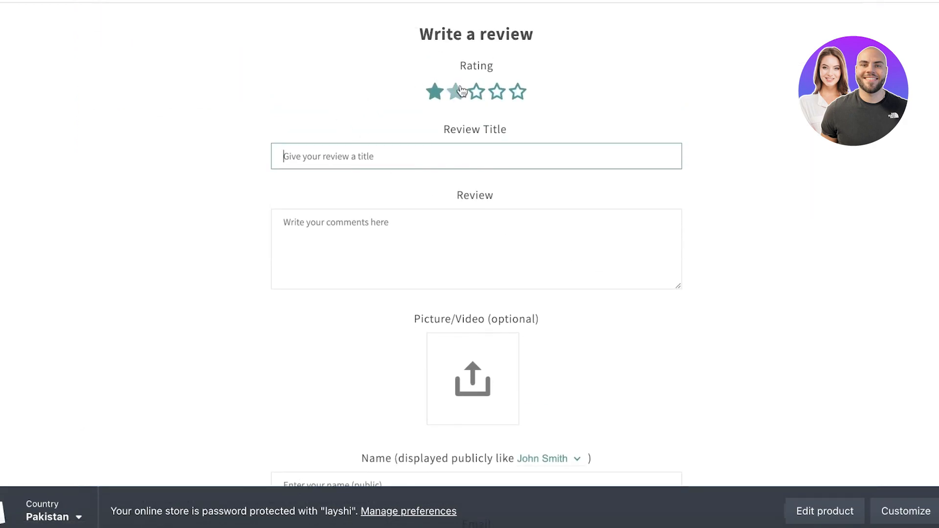
left_click(477, 92)
scroll(575, 229, "down", 8)
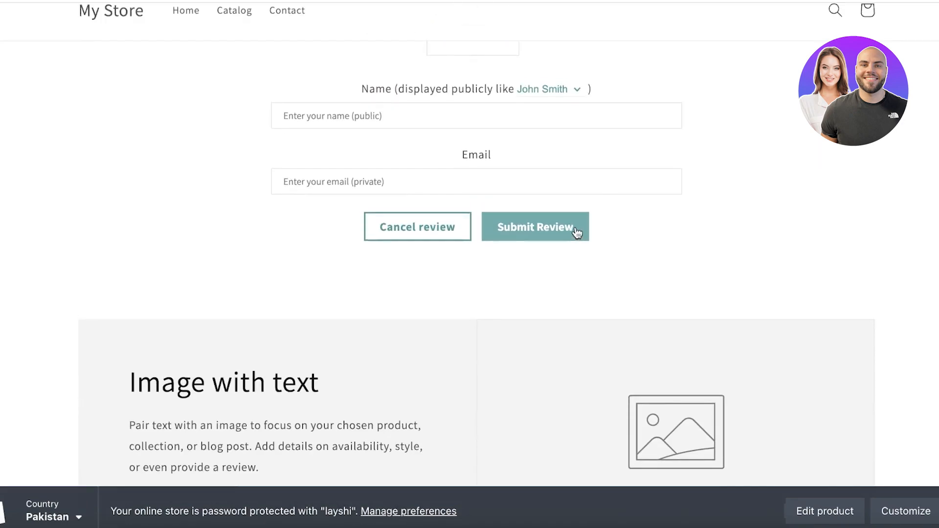
scroll(577, 223, "up", 5)
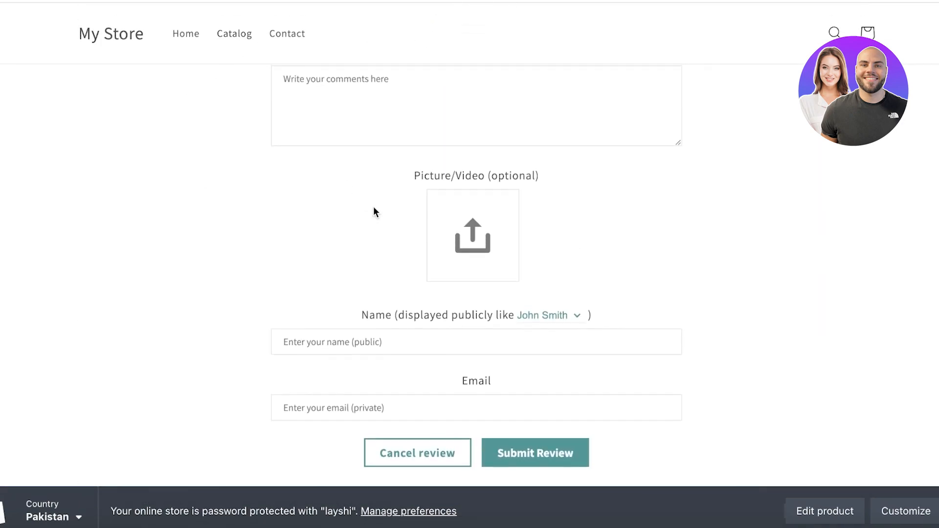
scroll(375, 212, "up", 2)
- Return to the storefront's Catalog page and look over the product listing
left_click(242, 42)
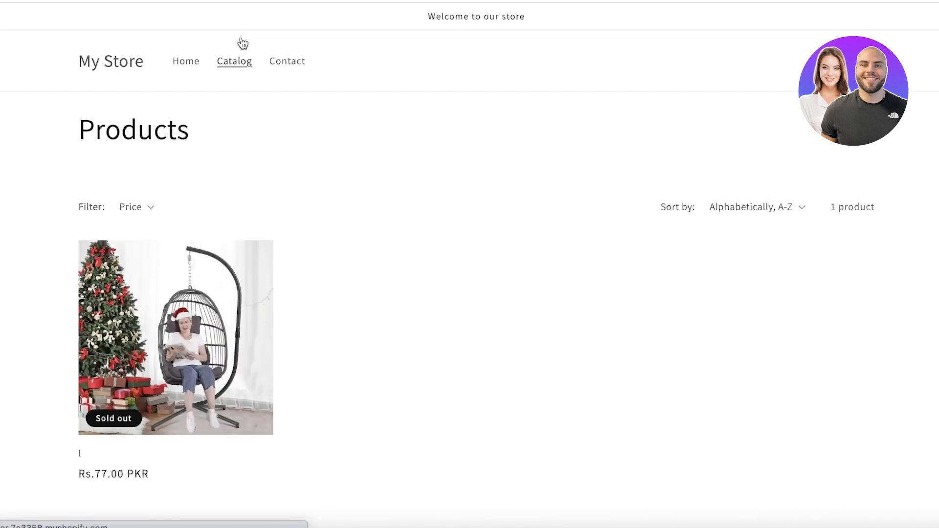
scroll(510, 246, "down", 7)
scroll(532, 300, "up", 7)
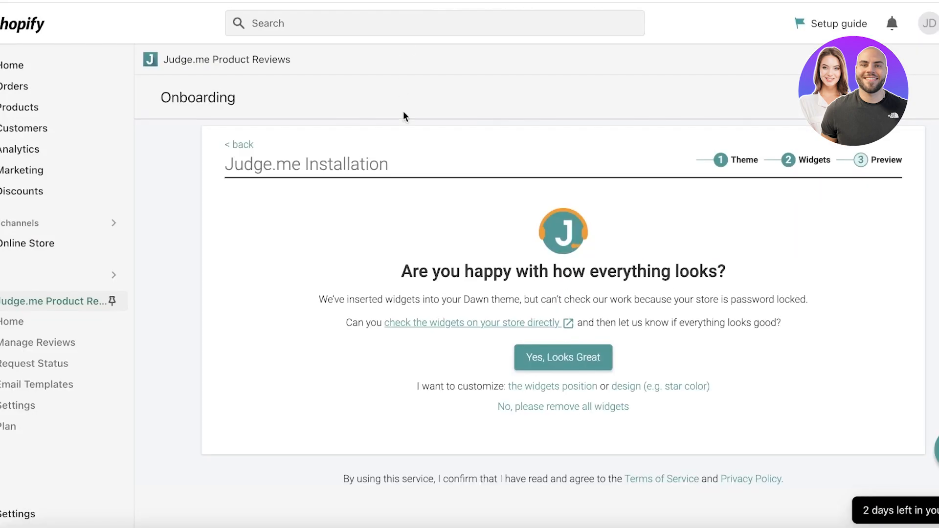
- Approve the installed widgets, dismiss the Judge.me onboarding and look through the app's home page down to its Statistics
left_click(541, 360)
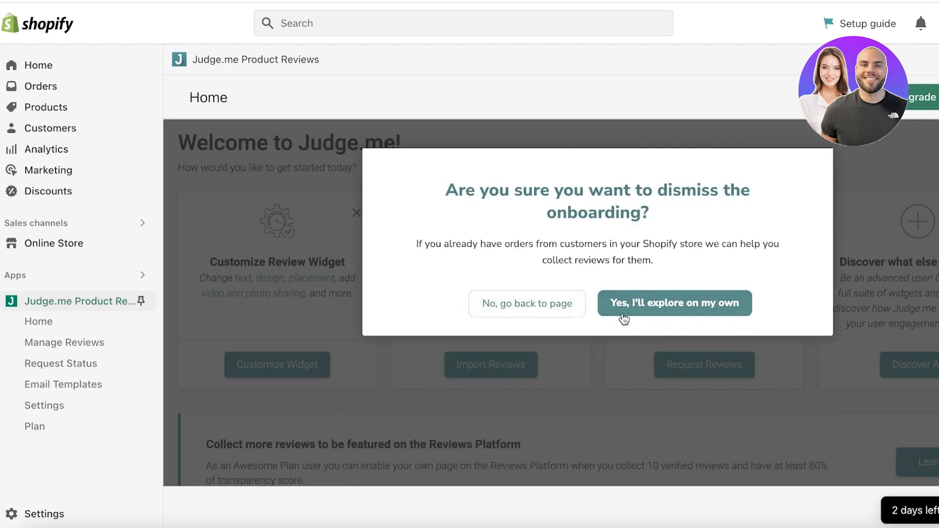
left_click(622, 314)
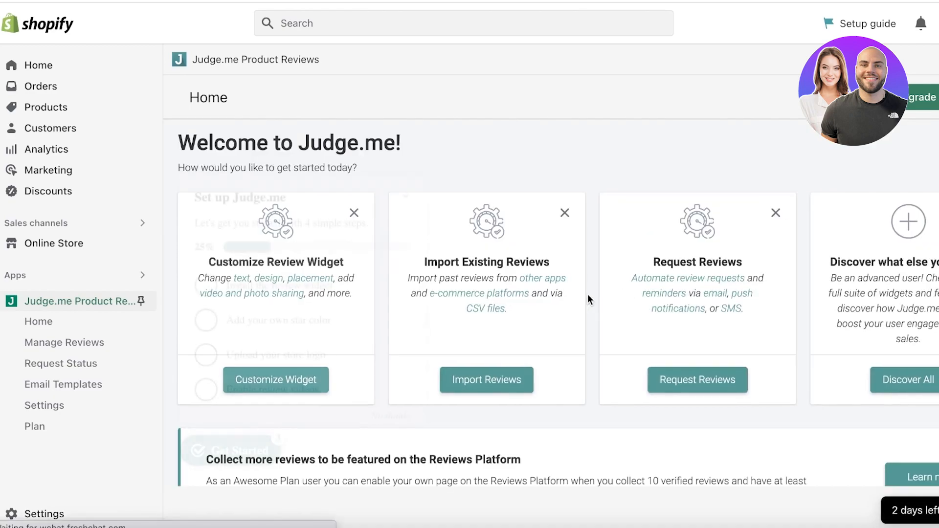
scroll(538, 289, "down", 2)
scroll(399, 245, "down", 2)
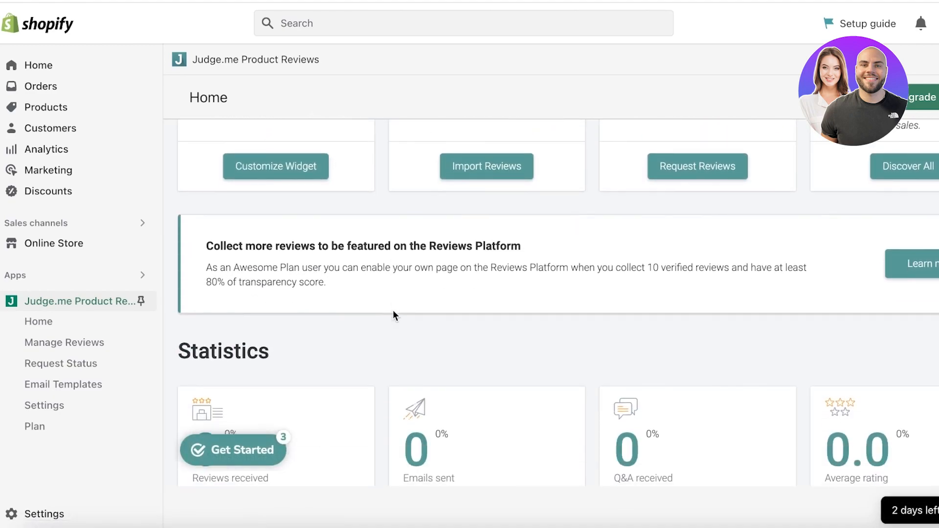
scroll(396, 315, "down", 1)
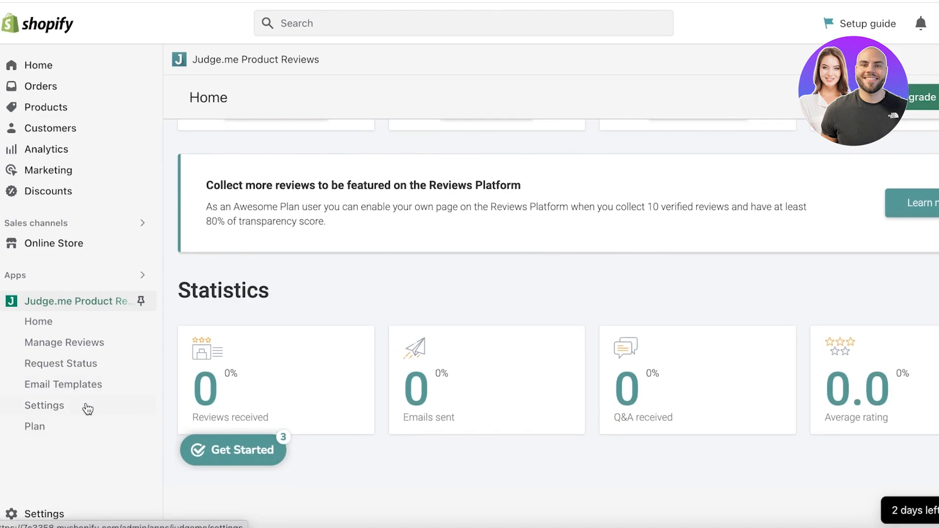
- Open the Judge.me settings and examine the sender, language, request timing, review product order and automatic reminder options
left_click(88, 409)
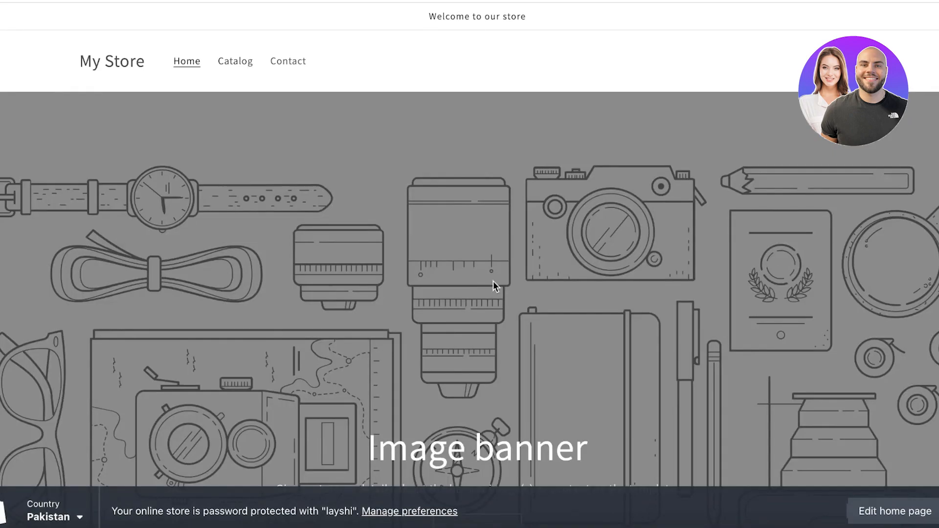
scroll(493, 280, "down", 10)
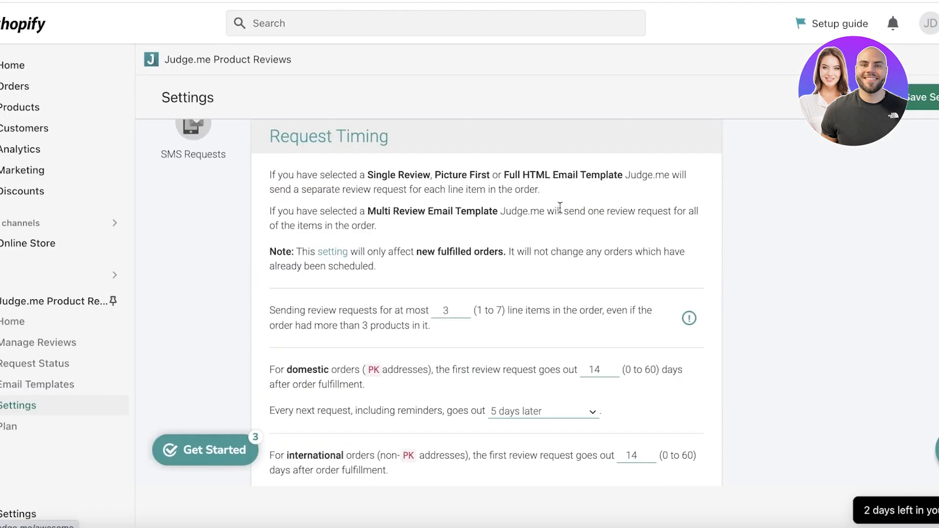
scroll(430, 267, "down", 5)
scroll(382, 242, "up", 1)
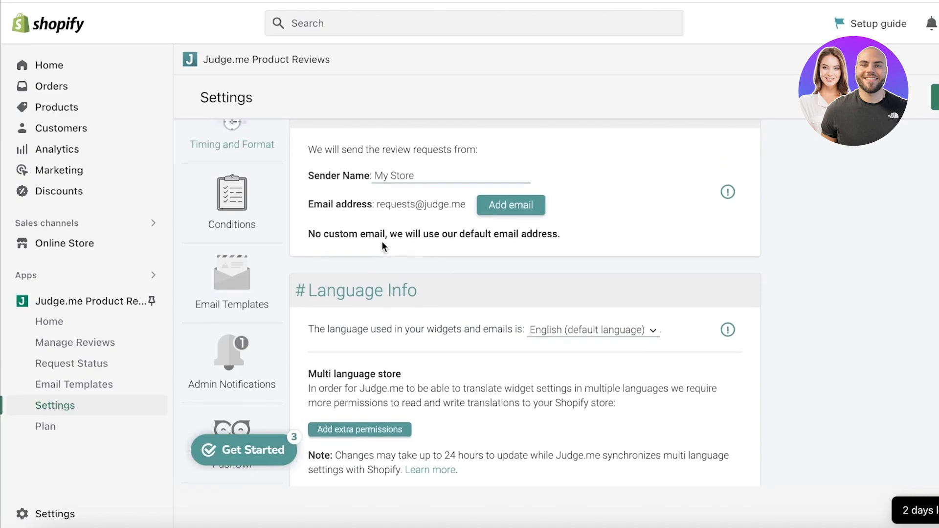
scroll(931, 287, "down", 1)
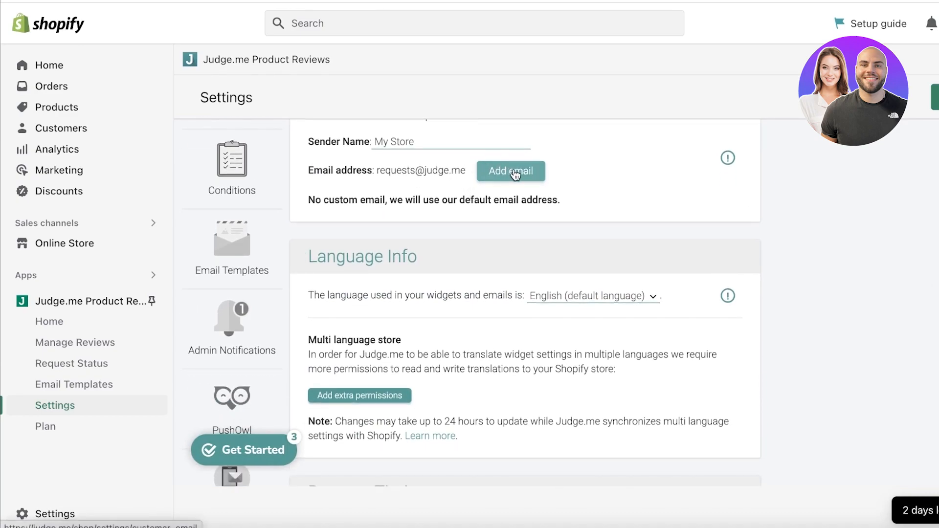
scroll(515, 175, "down", 5)
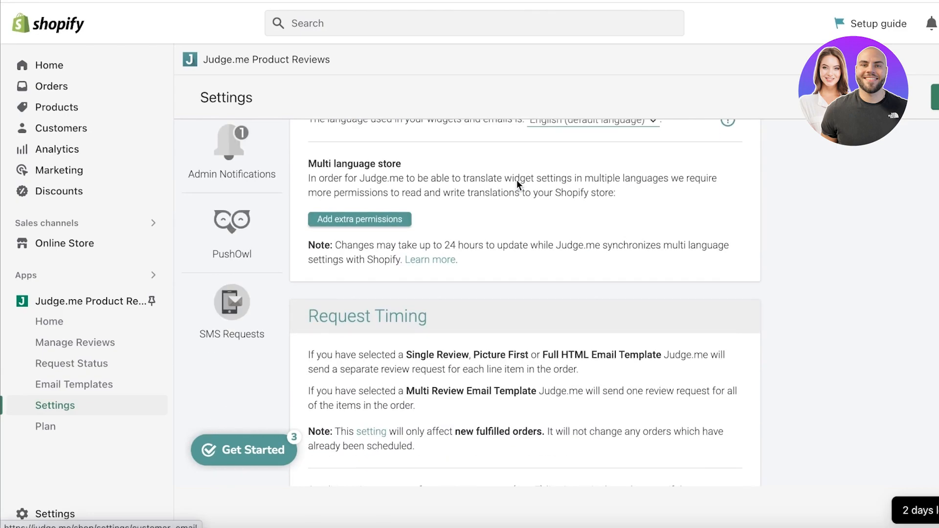
scroll(518, 179, "down", 6)
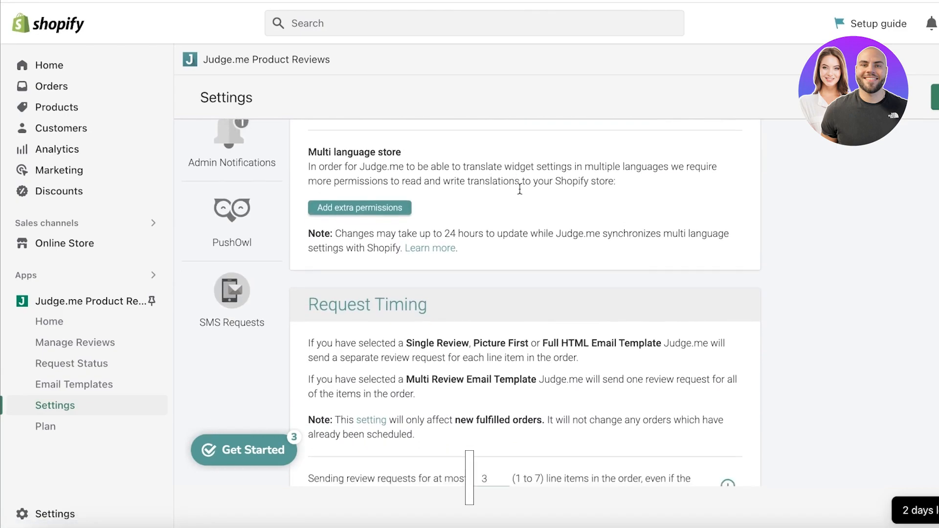
scroll(883, 274, "up", 2)
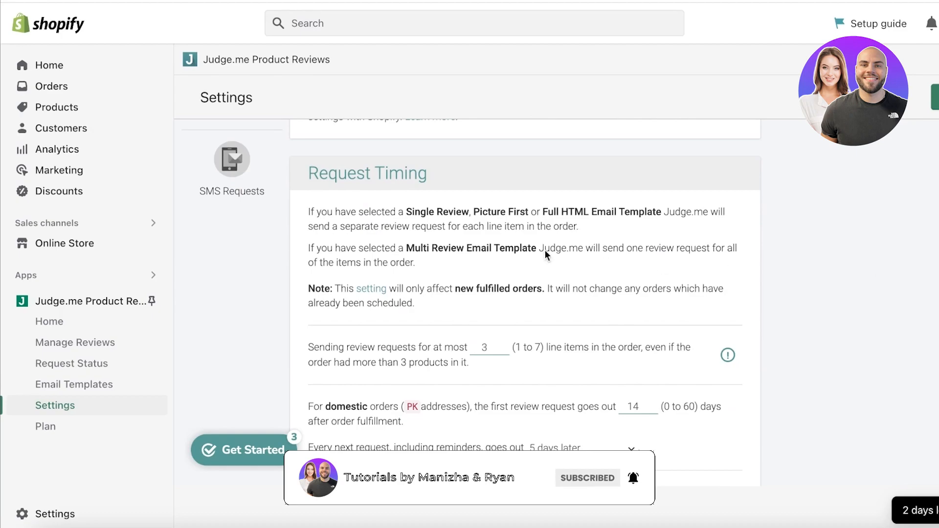
scroll(662, 234, "down", 1)
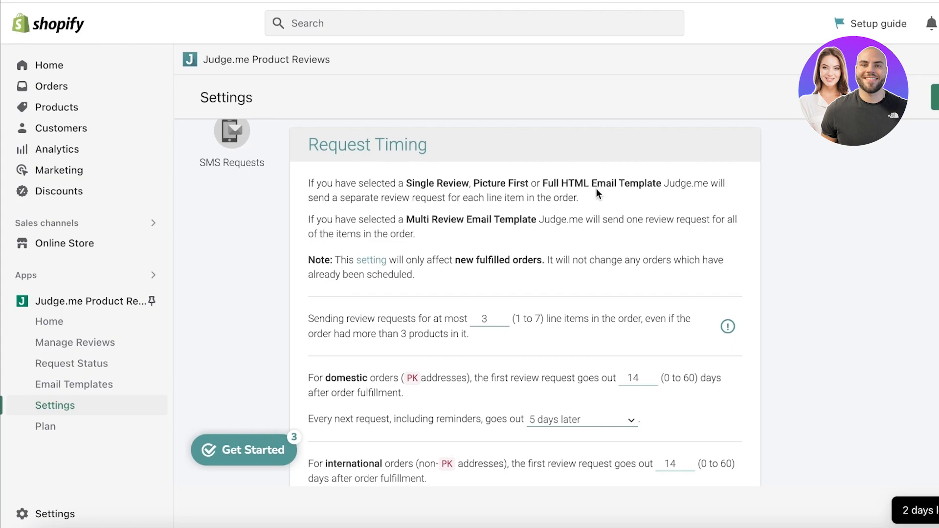
scroll(596, 189, "down", 8)
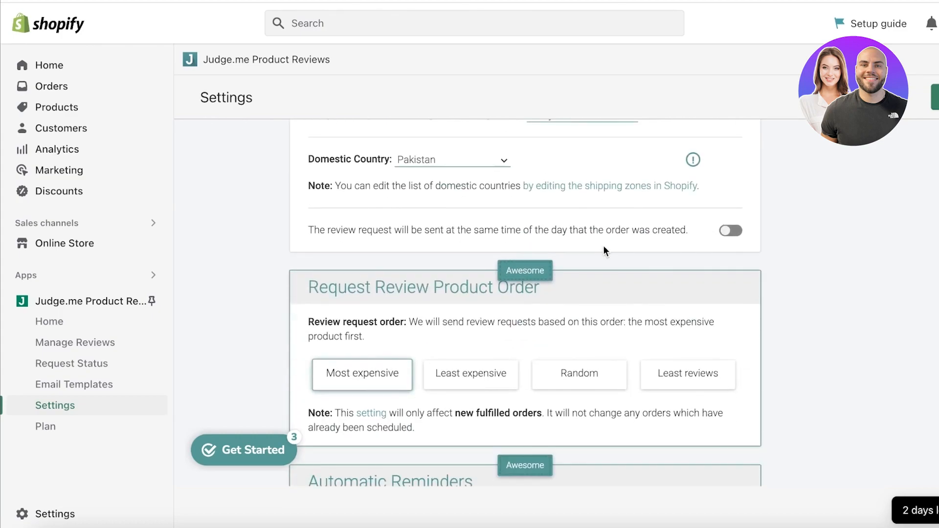
scroll(603, 247, "down", 3)
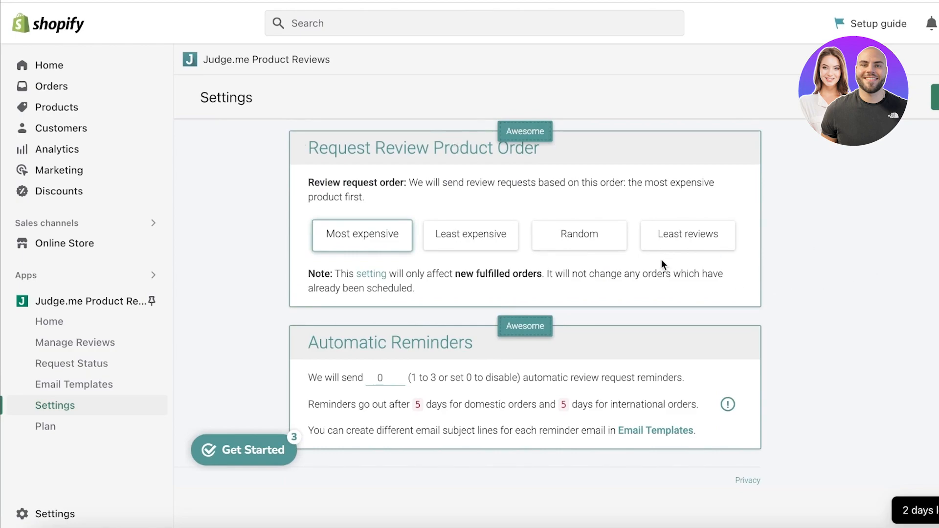
- Try the Random review request order, put it back to Most expensive, and open the automatic reminder count for editing
left_click(598, 236)
left_click(383, 230)
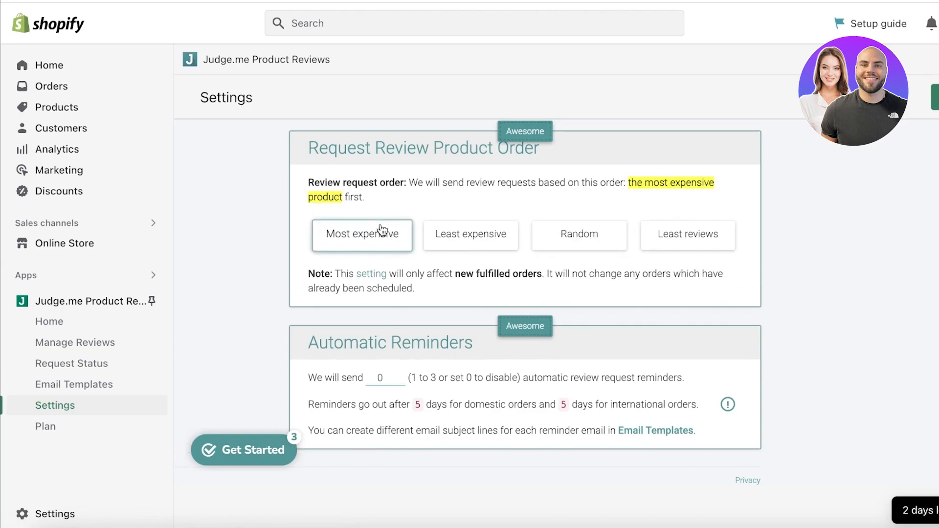
scroll(867, 280, "down", 1)
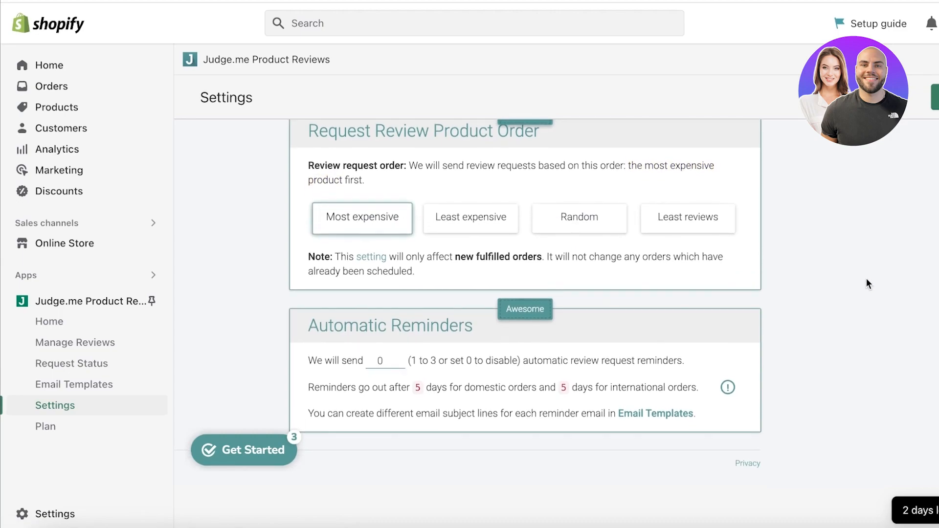
mouse_move(398, 366)
left_click(398, 359)
- Leave the settings without saving and look through the custom and default Email Templates and the Request Status page
left_click(58, 392)
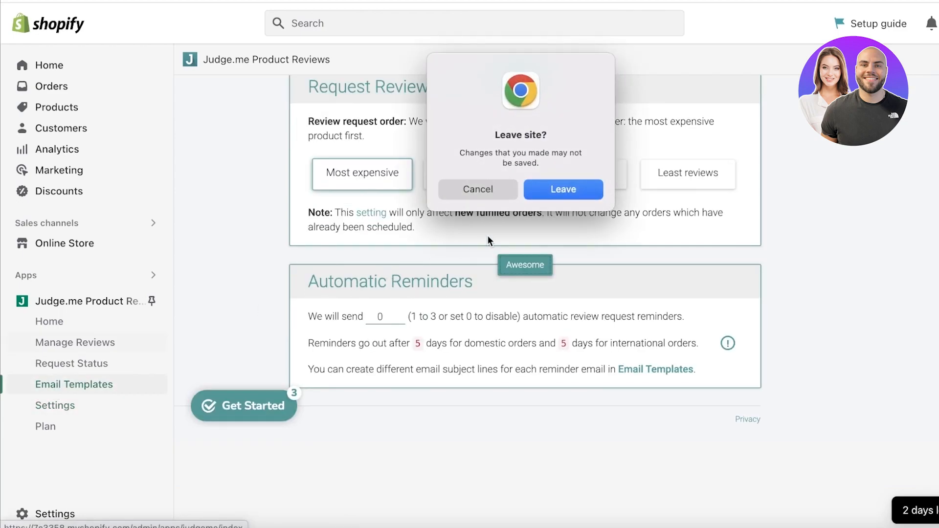
left_click(549, 189)
scroll(378, 313, "up", 3)
scroll(379, 313, "down", 3)
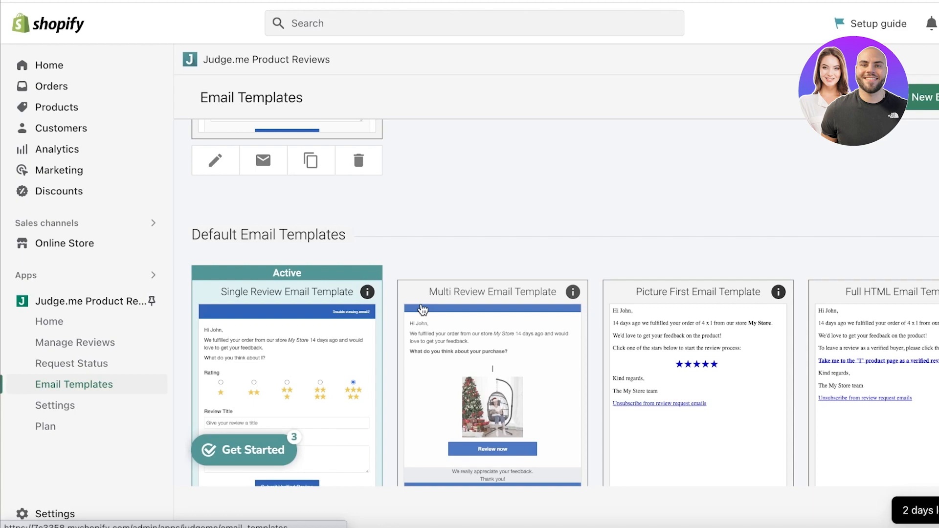
scroll(423, 309, "down", 3)
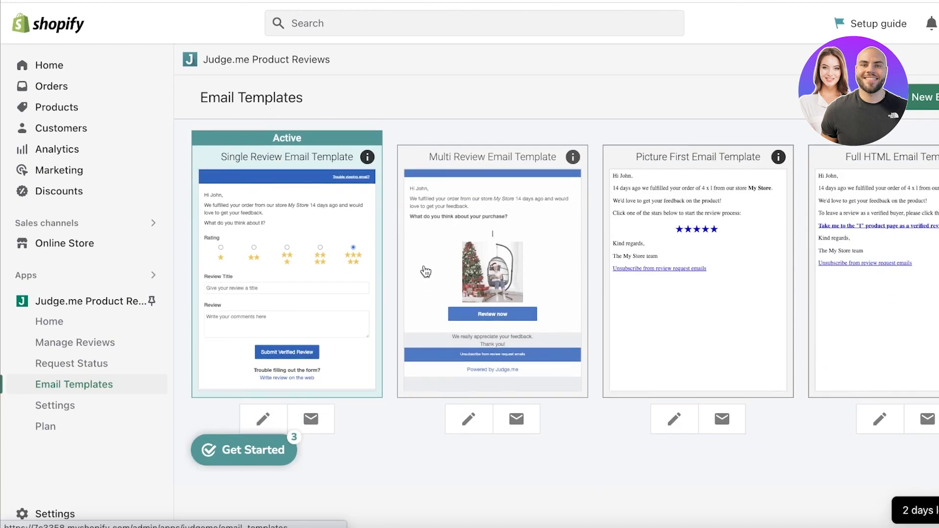
scroll(415, 254, "up", 6)
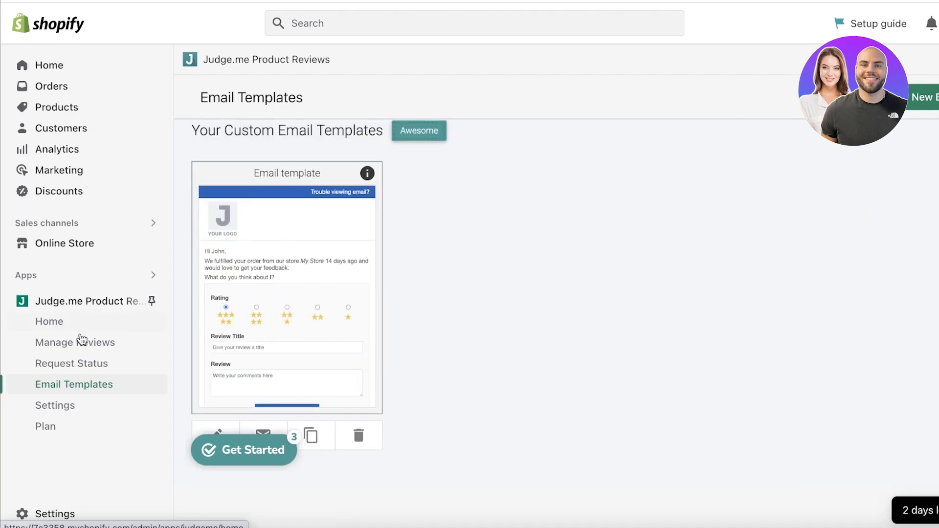
left_click(69, 365)
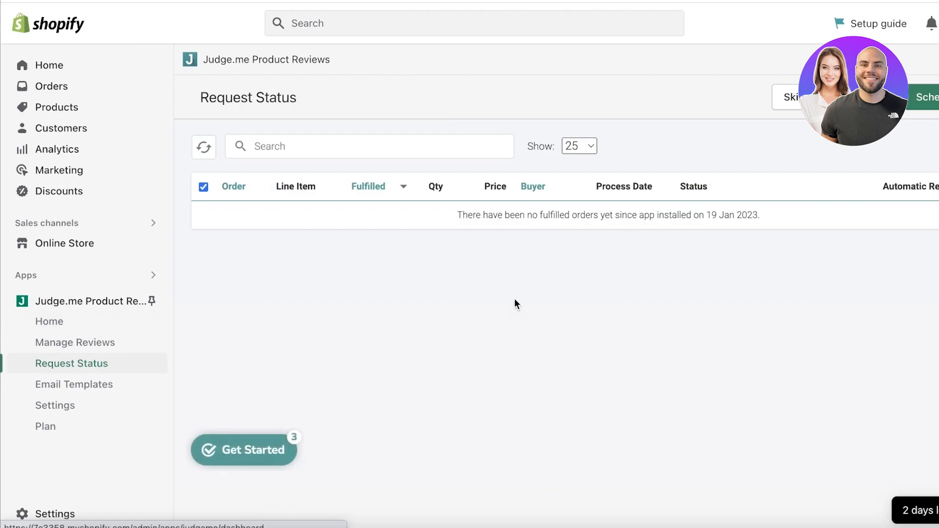
- Start a new review in Manage Reviews for the product "l" and fill in the reviewer's name and email
left_click(76, 351)
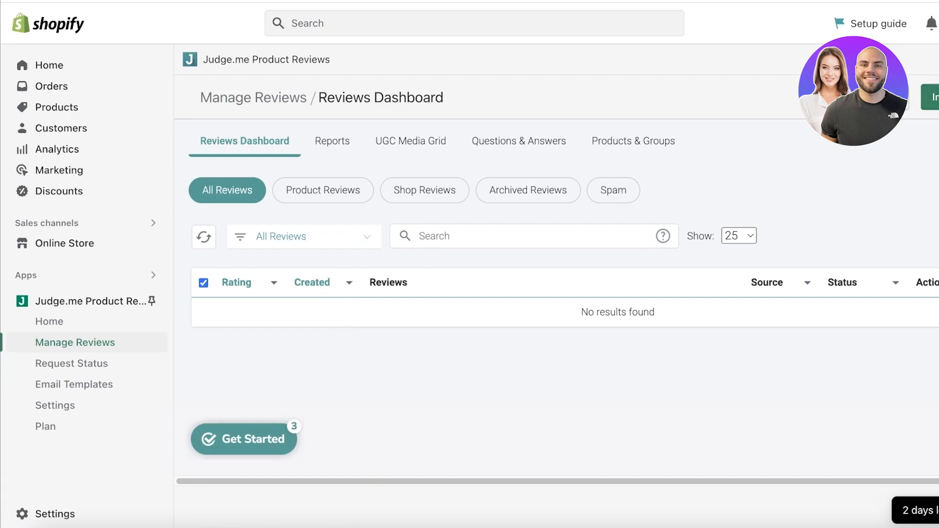
left_click(872, 97)
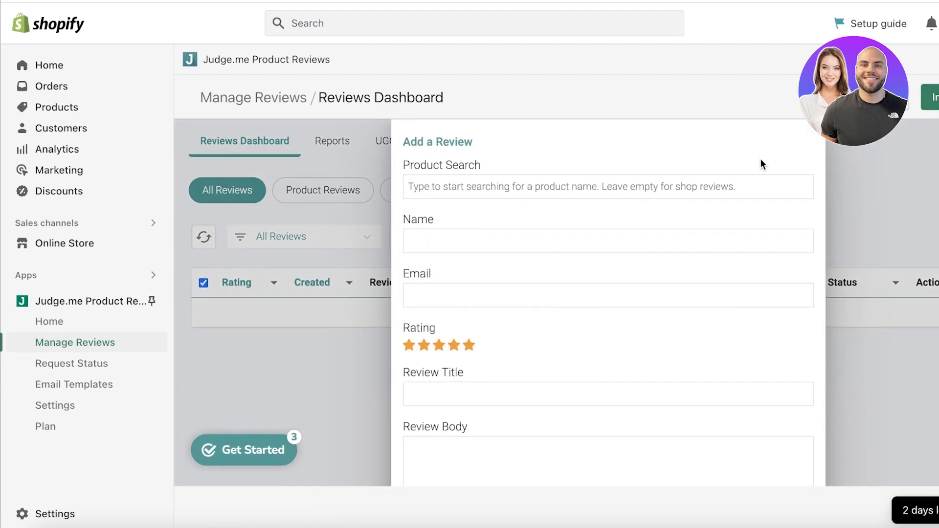
left_click(700, 248)
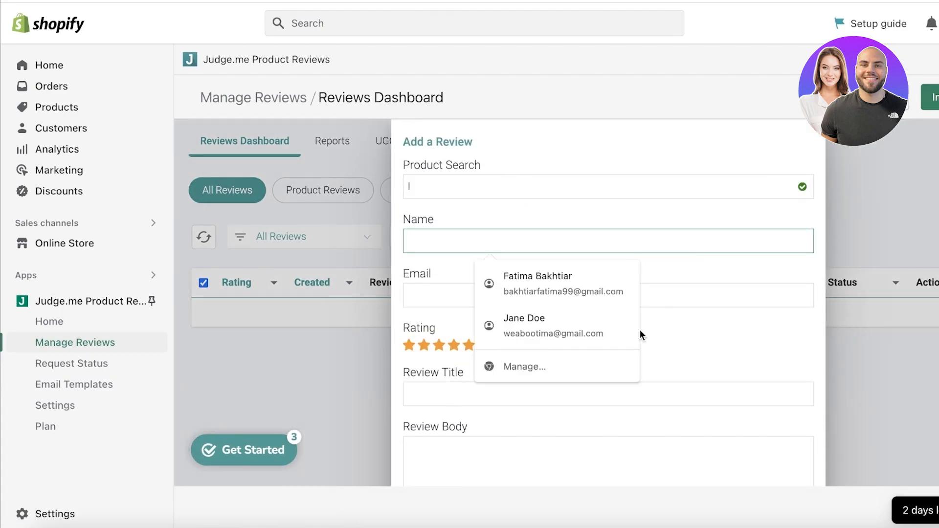
left_click(562, 326)
- Enter "k" as both the review title and the review body, and submit the review
scroll(484, 308, "down", 1)
scroll(484, 294, "down", 3)
left_click(489, 211)
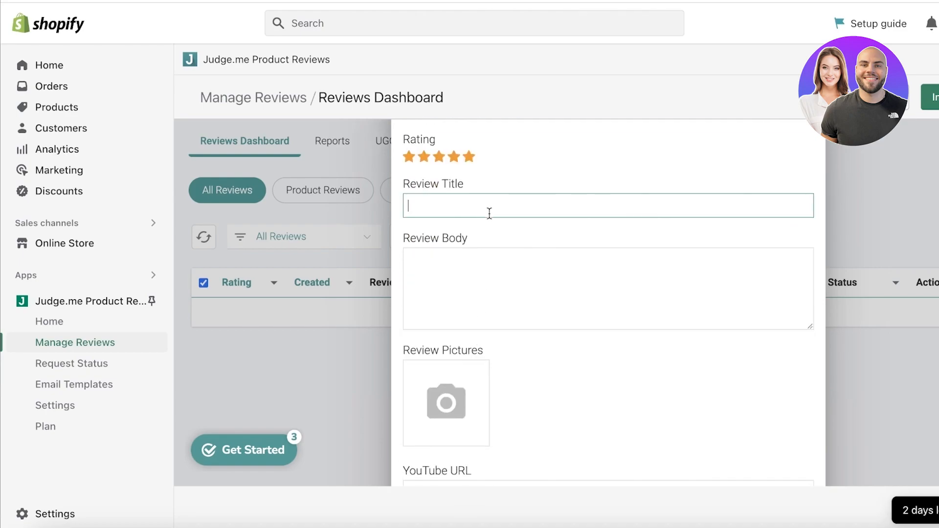
scroll(490, 235, "down", 3)
left_click(648, 447)
left_click(648, 448)
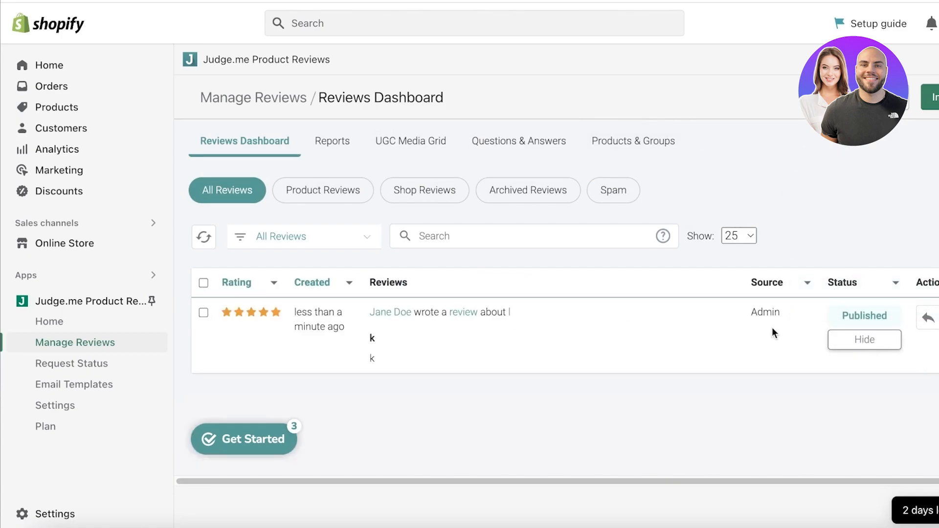
- Look through the Source filter options in the Reviews Dashboard and view the new review's extra info, then close it
left_click(805, 286)
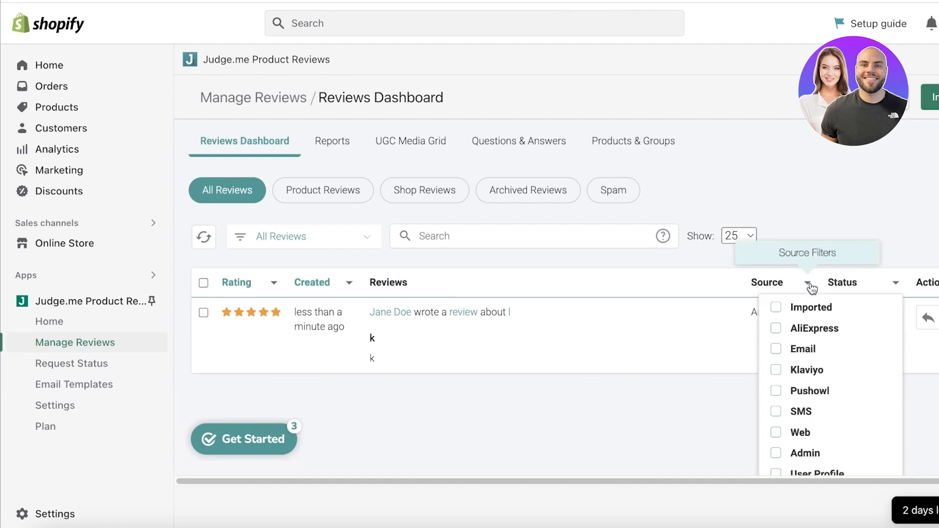
scroll(870, 216, "down", 2)
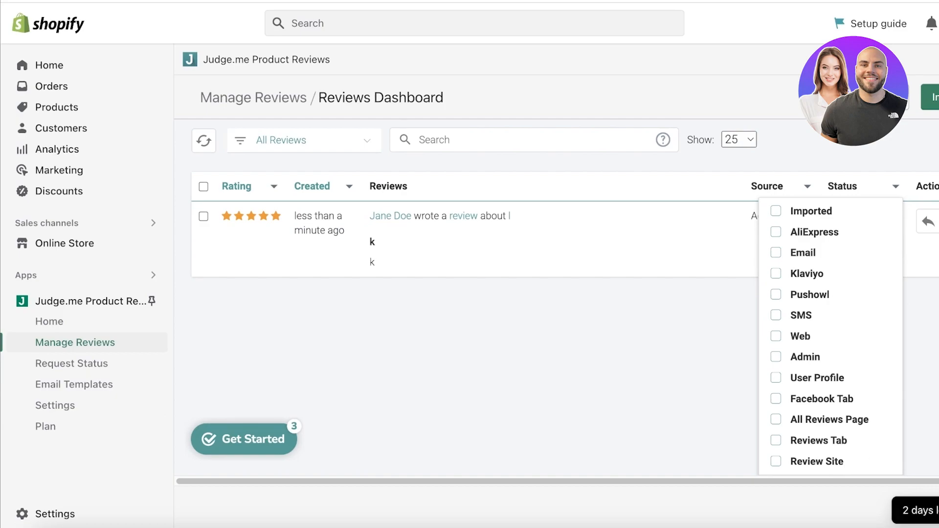
left_click(592, 322)
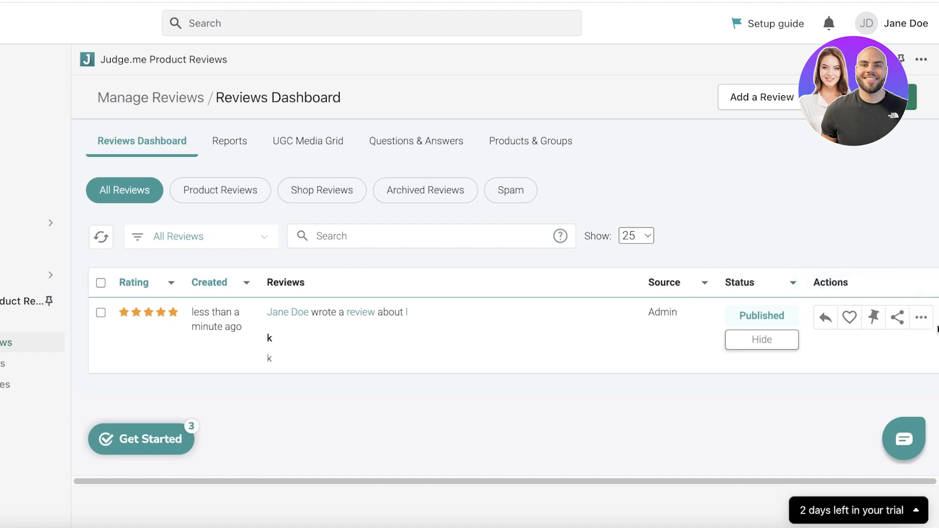
left_click(921, 319)
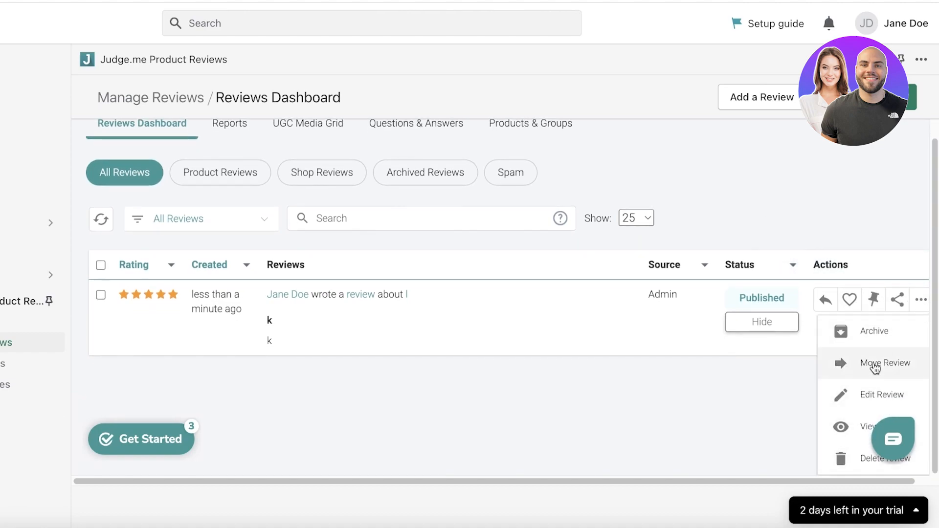
left_click(847, 423)
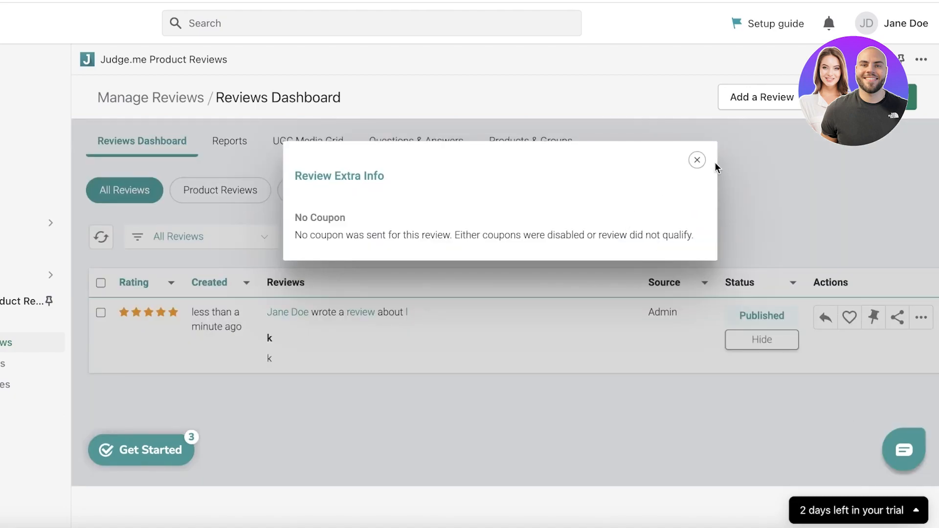
left_click(697, 160)
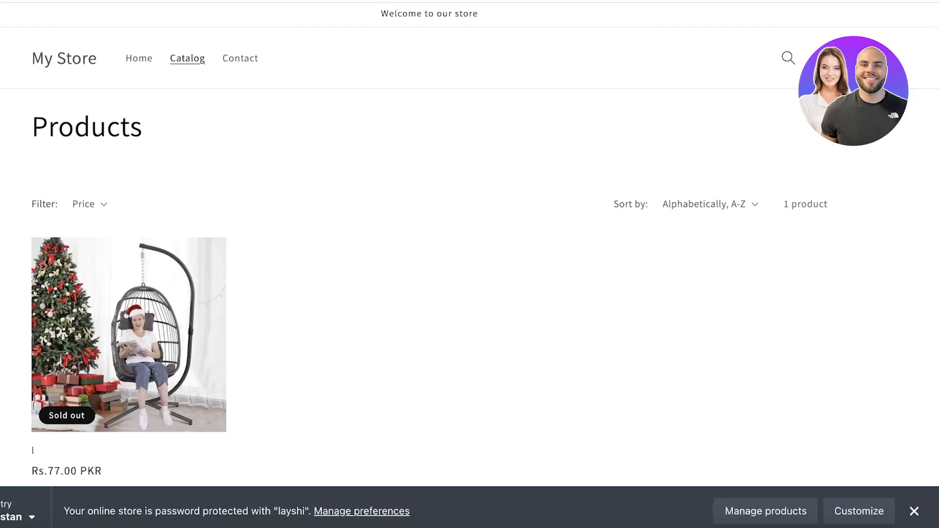
- Open the product "l" from the storefront catalog and examine its Customer Reviews section
left_click(123, 349)
scroll(167, 344, "down", 15)
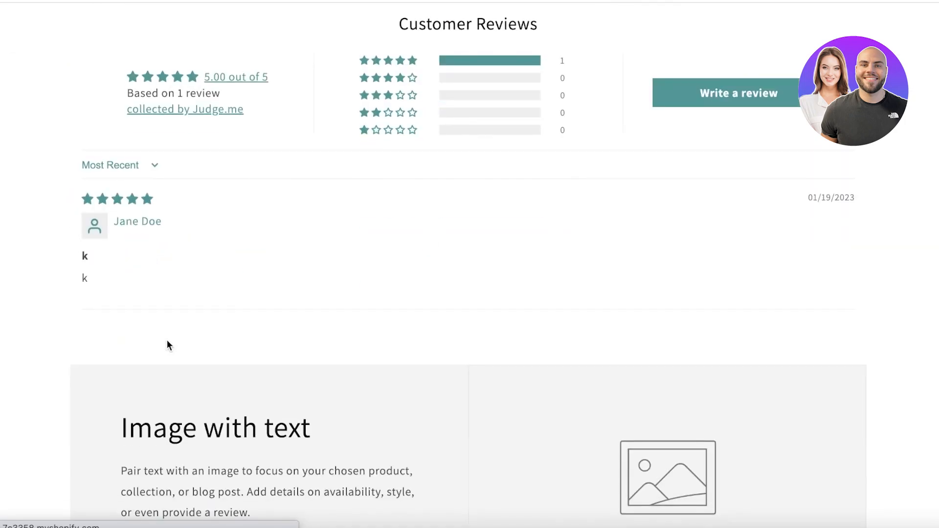
scroll(33, 155, "up", 3)
scroll(33, 155, "up", 4)
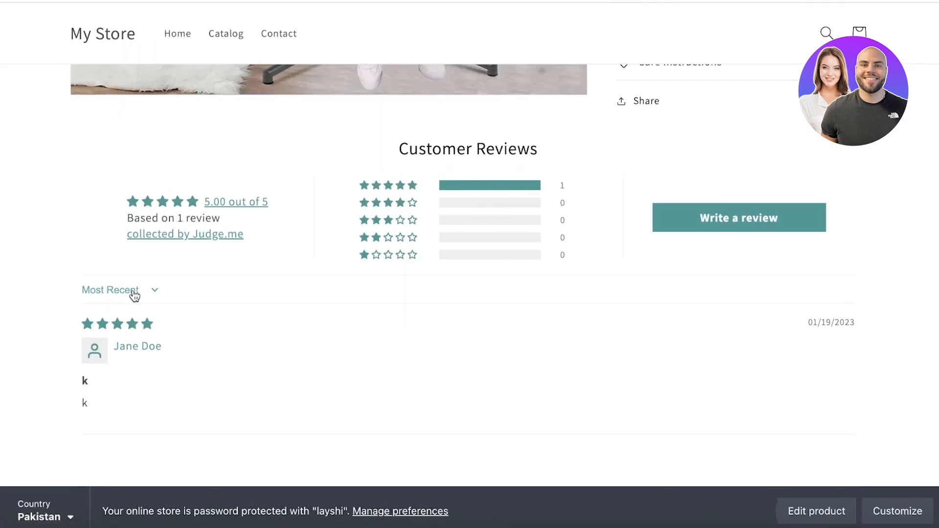
scroll(166, 318, "down", 2)
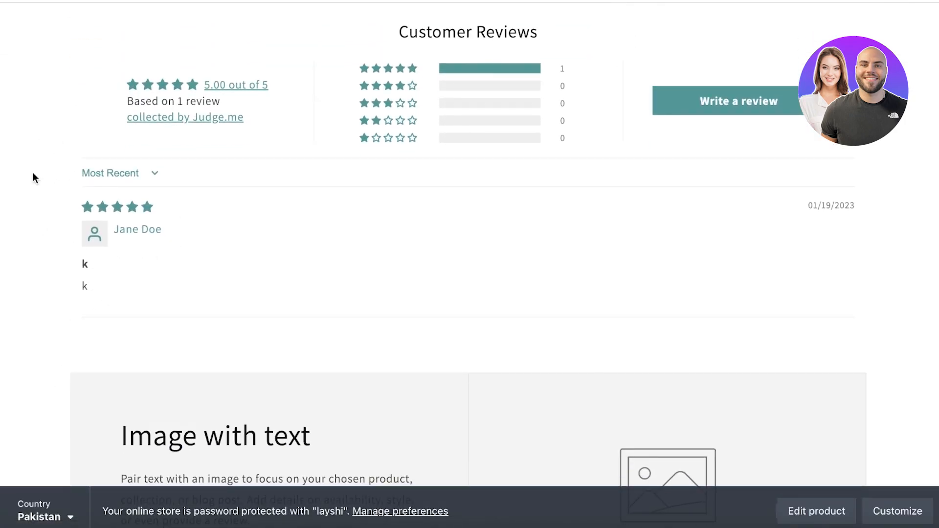
scroll(142, 430, "up", 6)
scroll(147, 306, "down", 4)
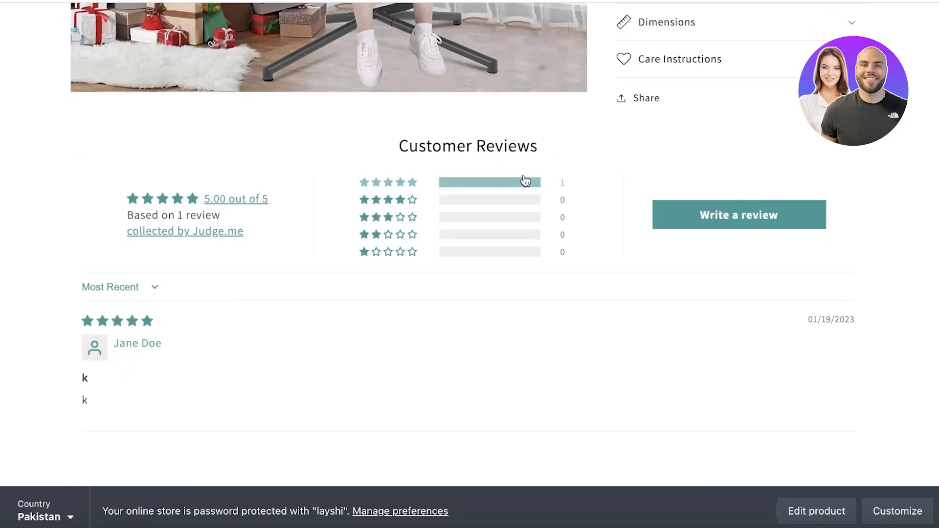
scroll(628, 251, "down", 8)
scroll(626, 251, "up", 8)
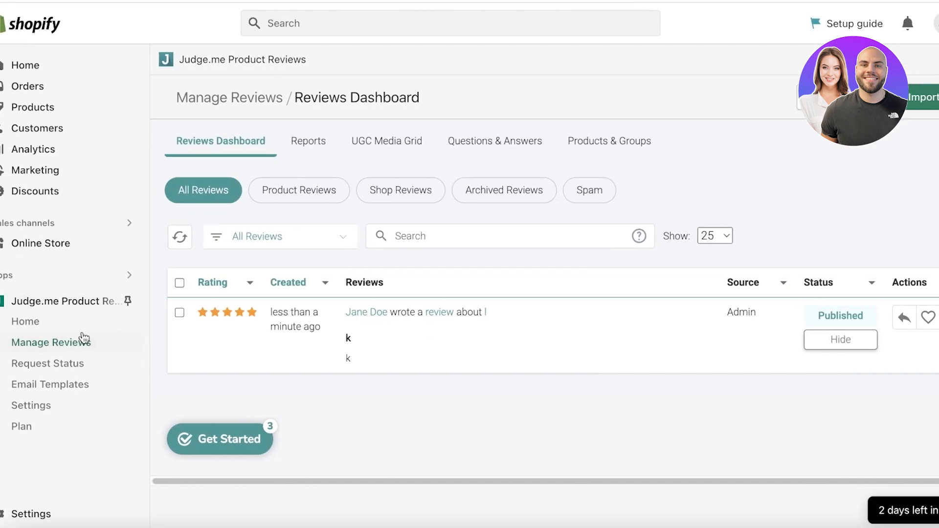
- Return to the Judge.me home page, look over its options, and open the review widget customization settings
left_click(98, 325)
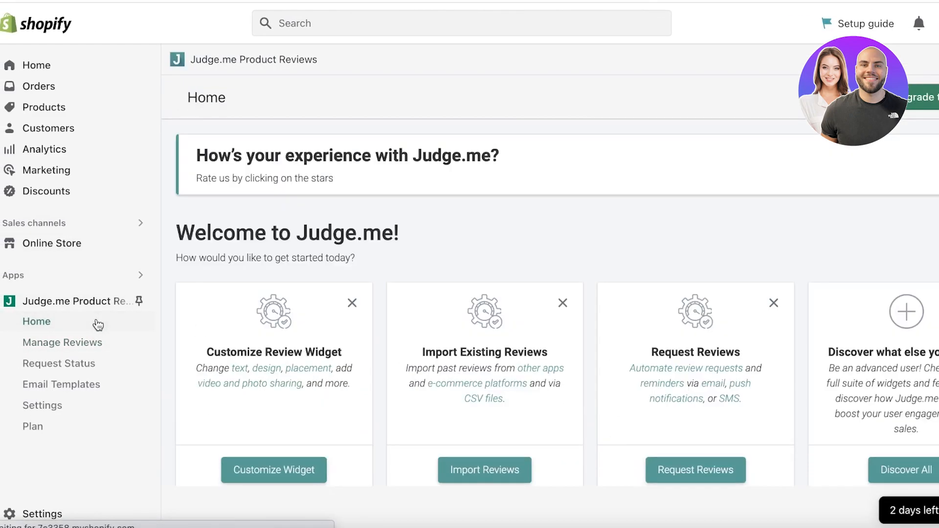
scroll(838, 203, "down", 7)
scroll(838, 203, "up", 7)
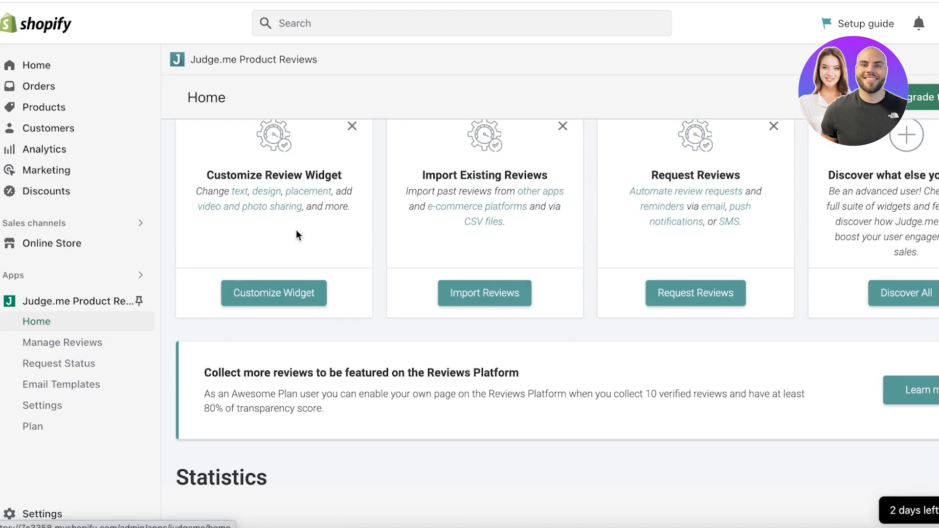
scroll(454, 296, "down", 3)
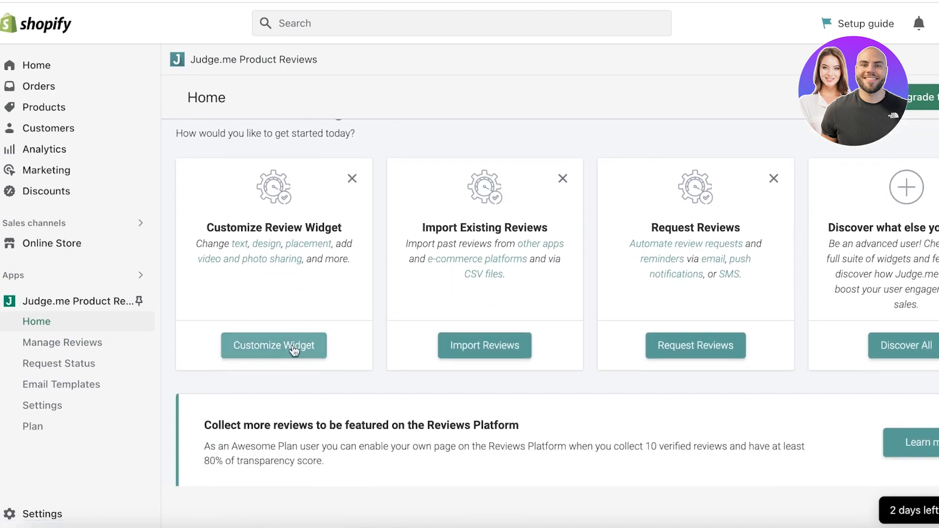
left_click(291, 347)
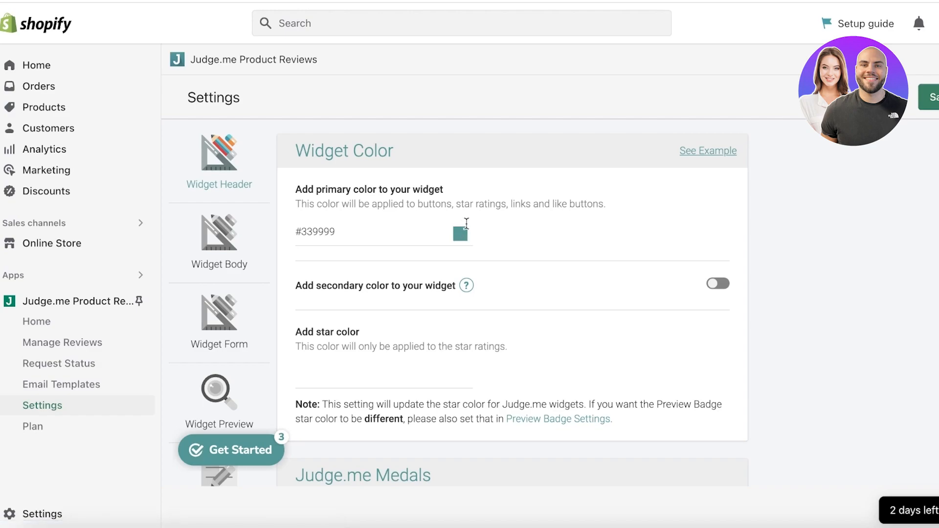
- Enable a secondary color for the review widget and set the primary widget color to #f1a2e4
scroll(465, 231, "down", 1)
left_click(718, 255)
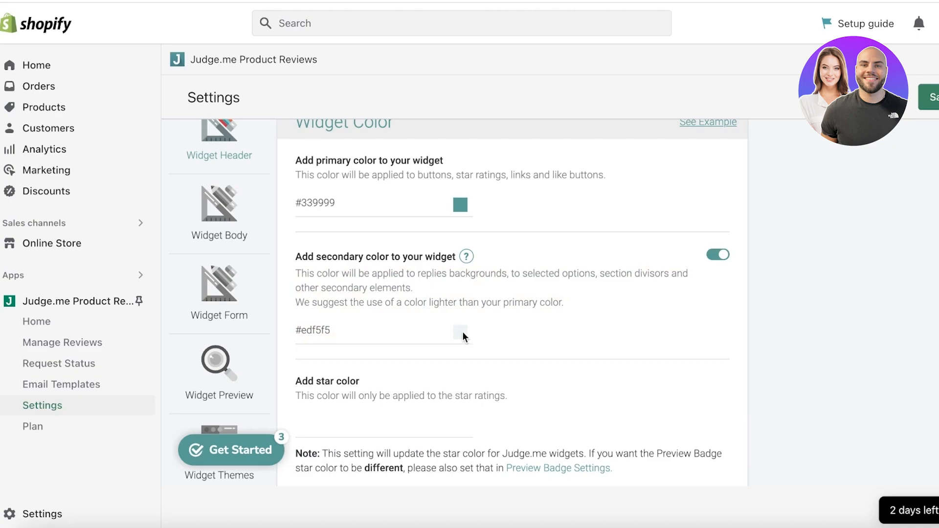
scroll(465, 328, "down", 8)
scroll(465, 316, "up", 10)
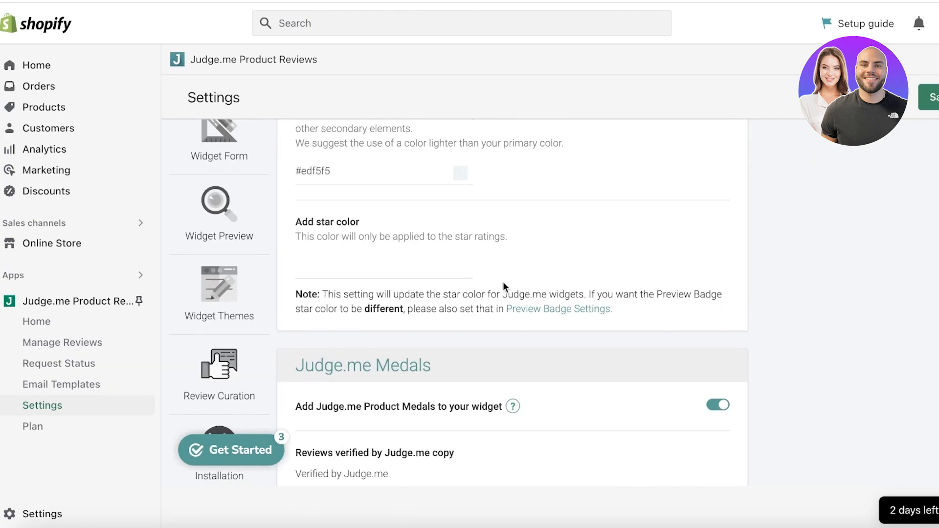
left_click(325, 374)
left_click(326, 374)
left_click_drag(459, 249, 465, 209)
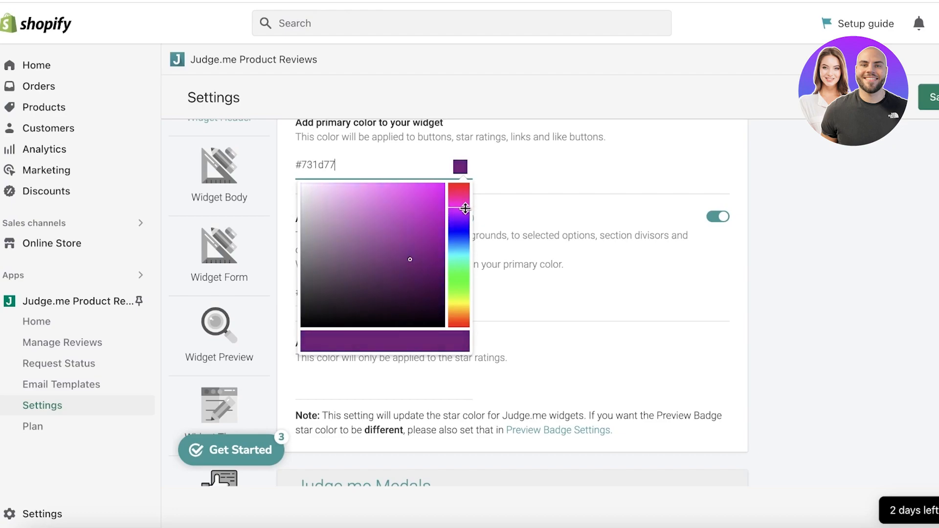
mouse_move(391, 235)
left_mouse_down()
mouse_move(364, 243)
mouse_move(328, 191)
left_mouse_up()
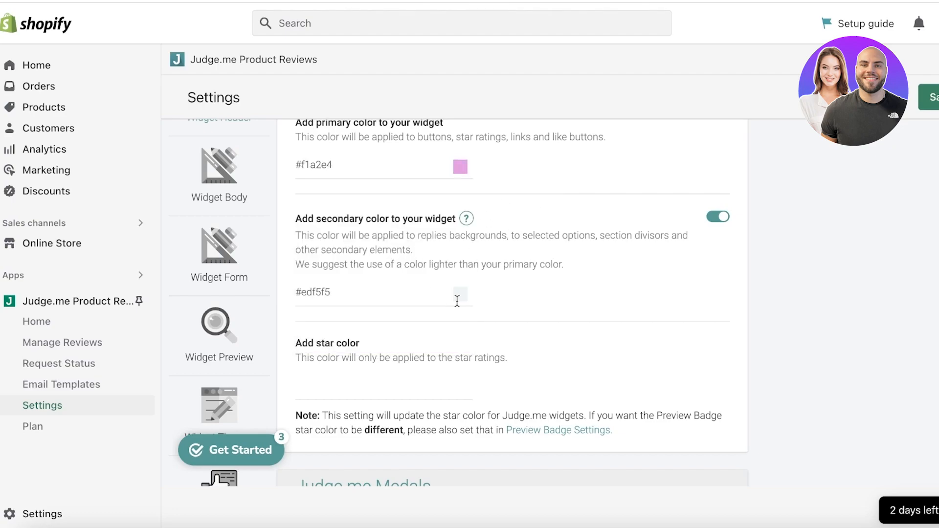
- Set the secondary widget color to #f8bfcf and save the widget settings
left_click(382, 290)
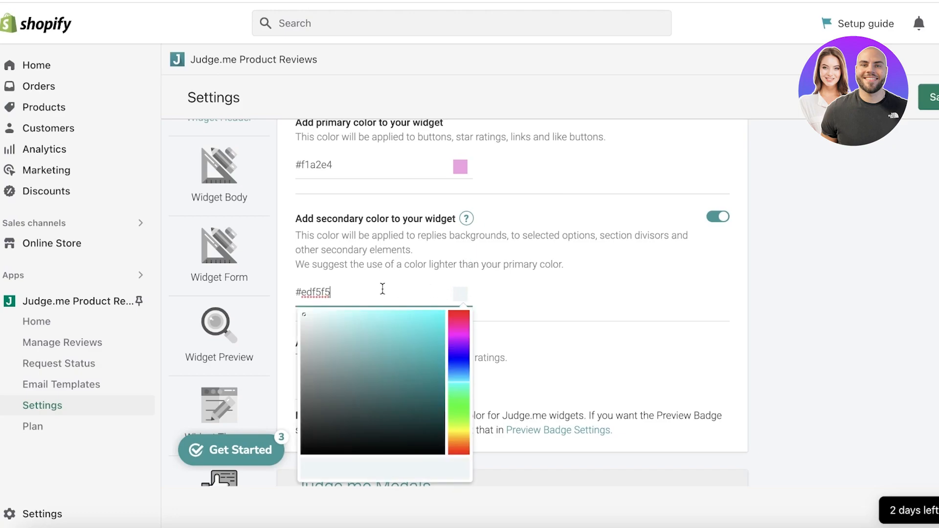
left_click_drag(456, 350, 460, 314)
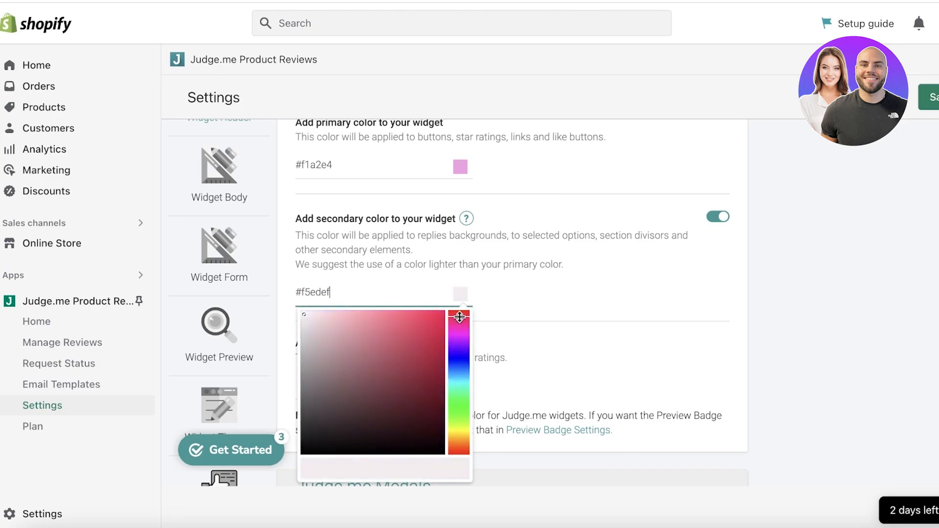
left_click(328, 313)
left_click_drag(338, 314, 334, 314)
left_click(530, 297)
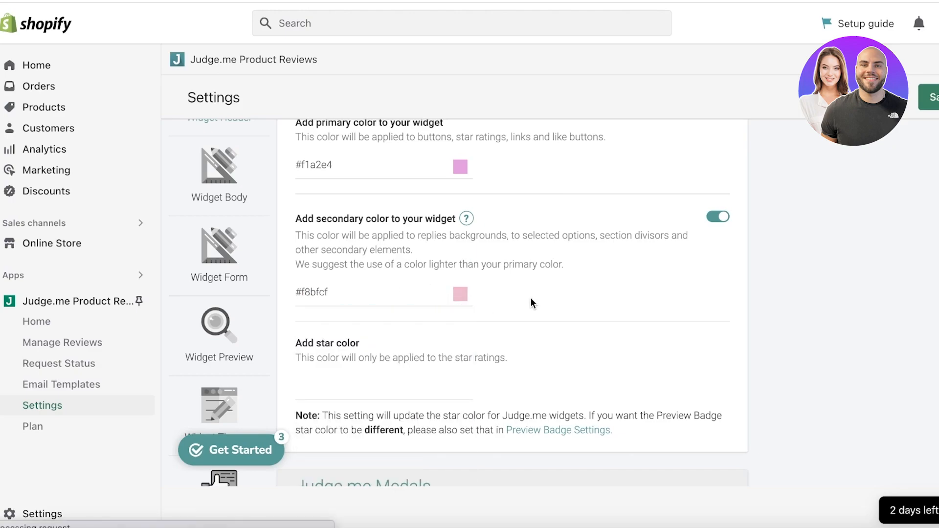
left_click(925, 98)
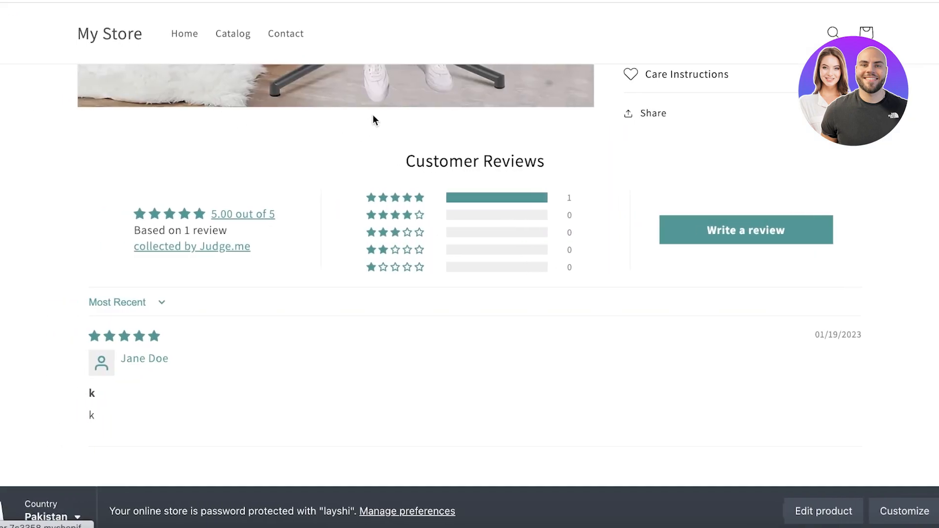
- Reload the storefront page of product "l" and check the colors of its Customer Reviews section
key("ctrl+r")
scroll(223, 283, "down", 1)
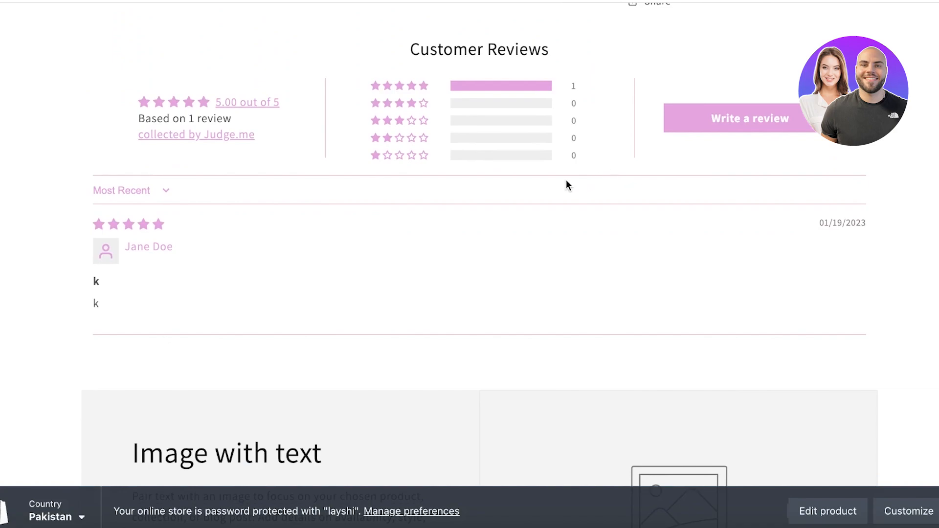
scroll(596, 185, "up", 13)
scroll(830, 186, "down", 2)
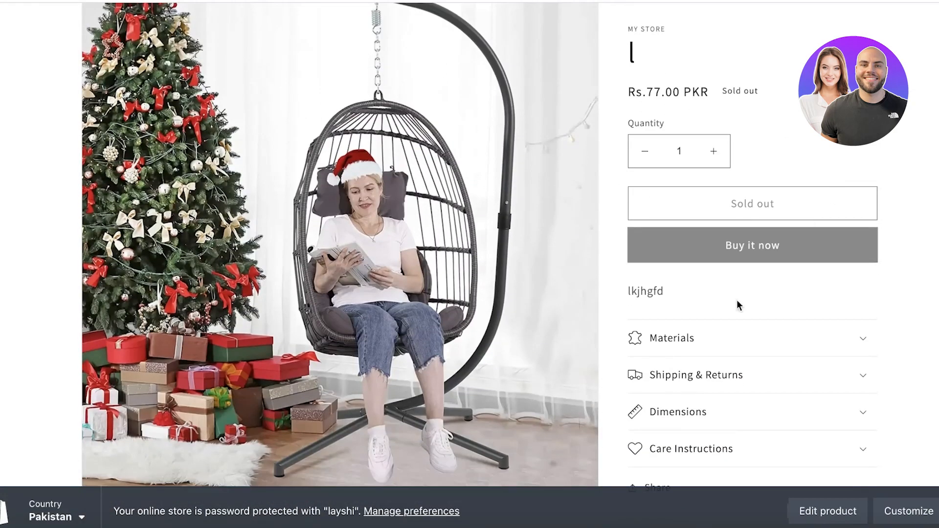
scroll(685, 99, "down", 12)
scroll(683, 112, "up", 4)
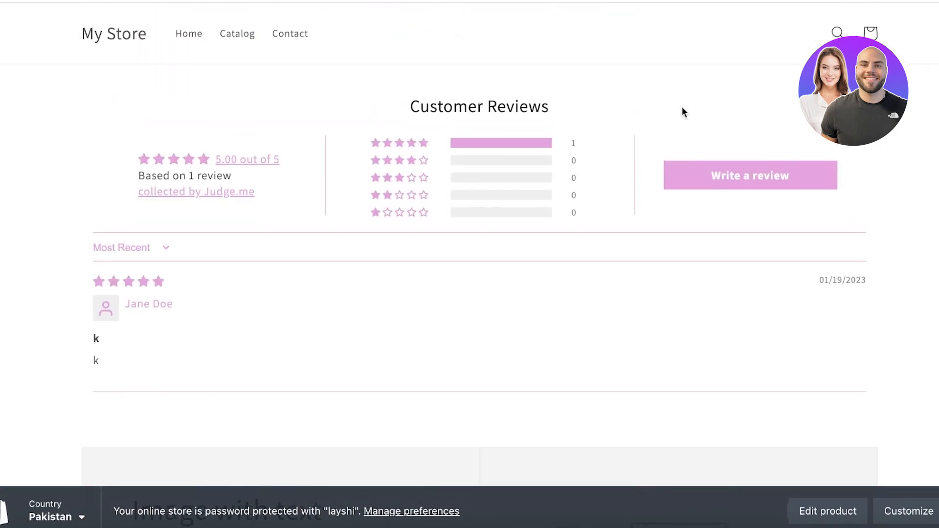